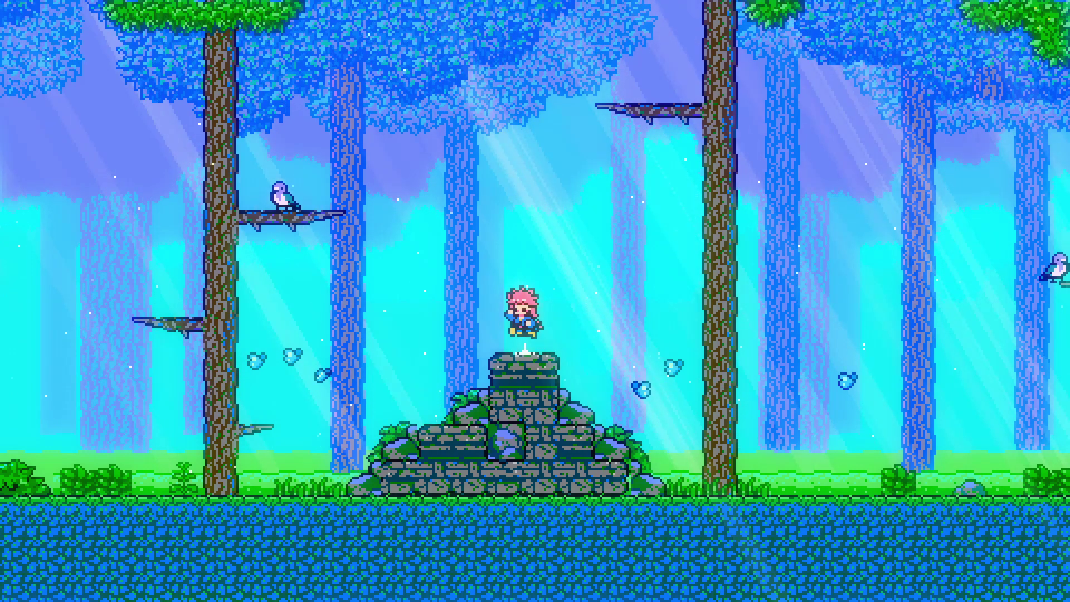
key("Left")
key("space")
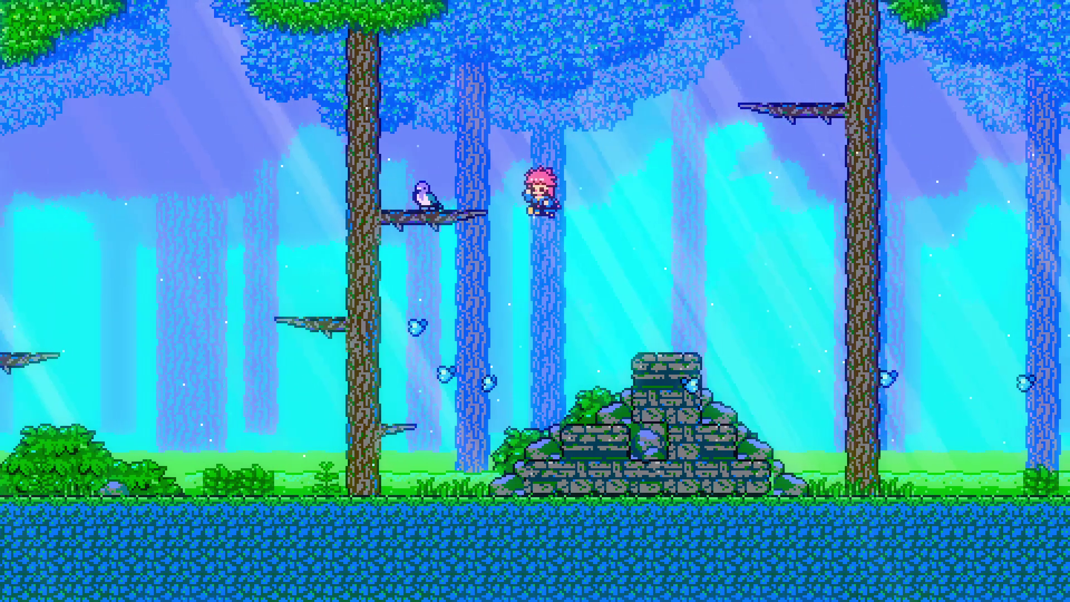
key("Left")
key("space")
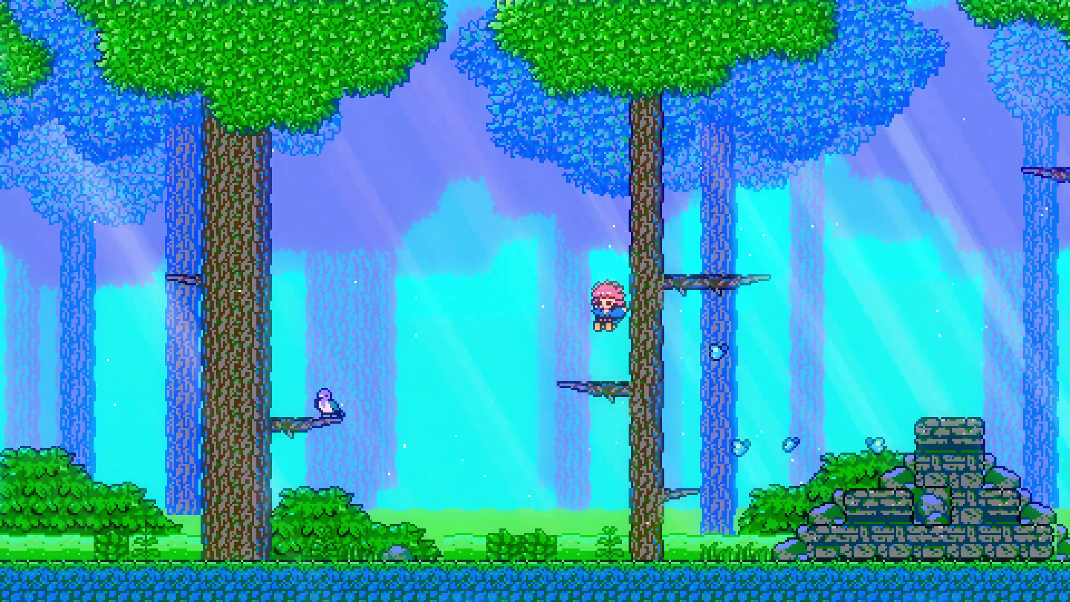
key("Left")
key("space")
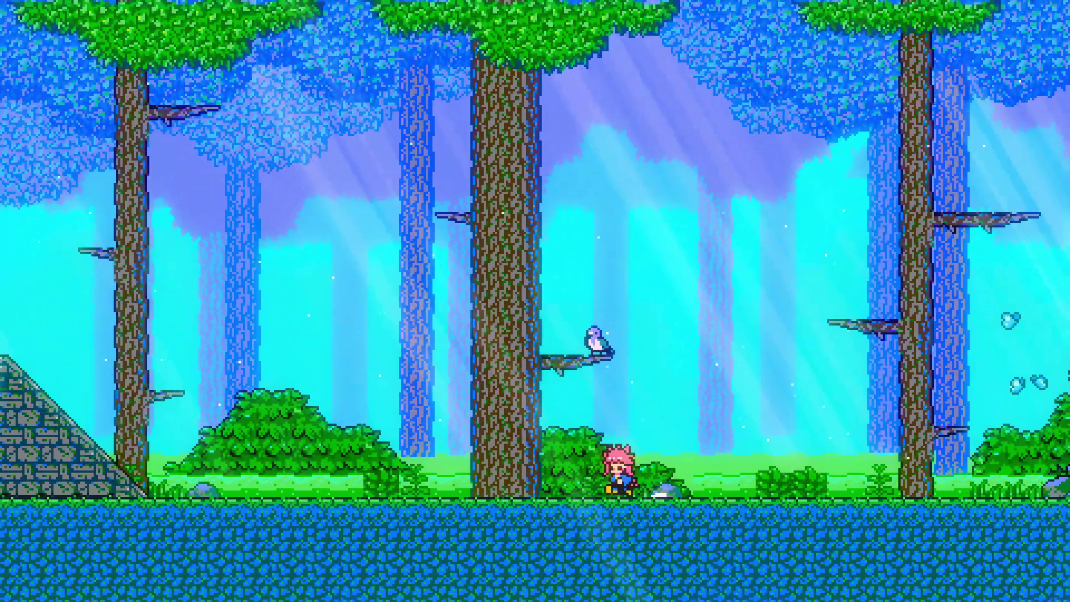
key("Right")
key("space")
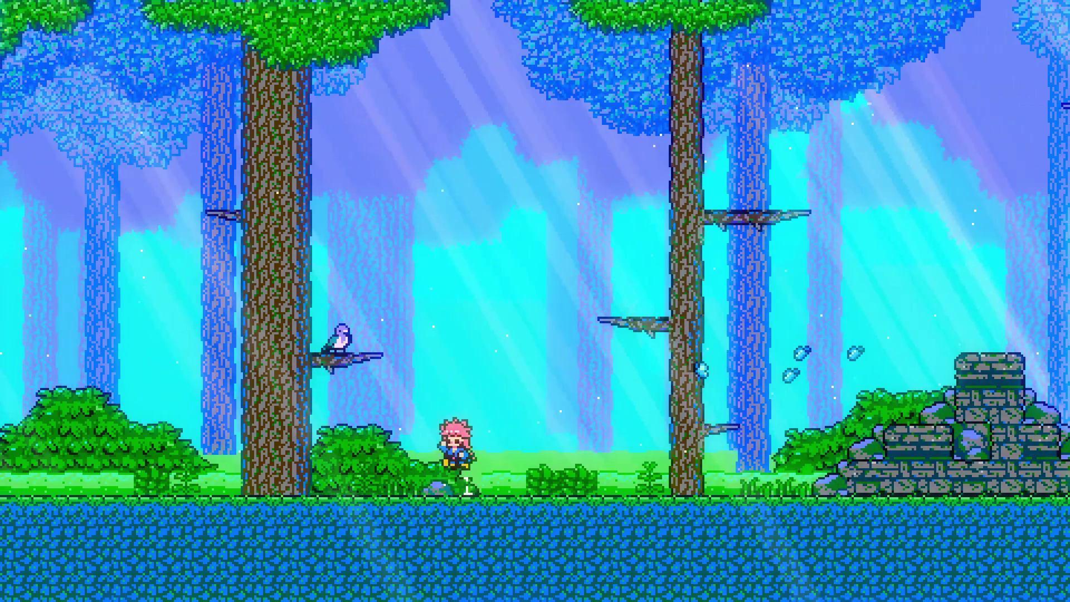
key("Left")
key("Right")
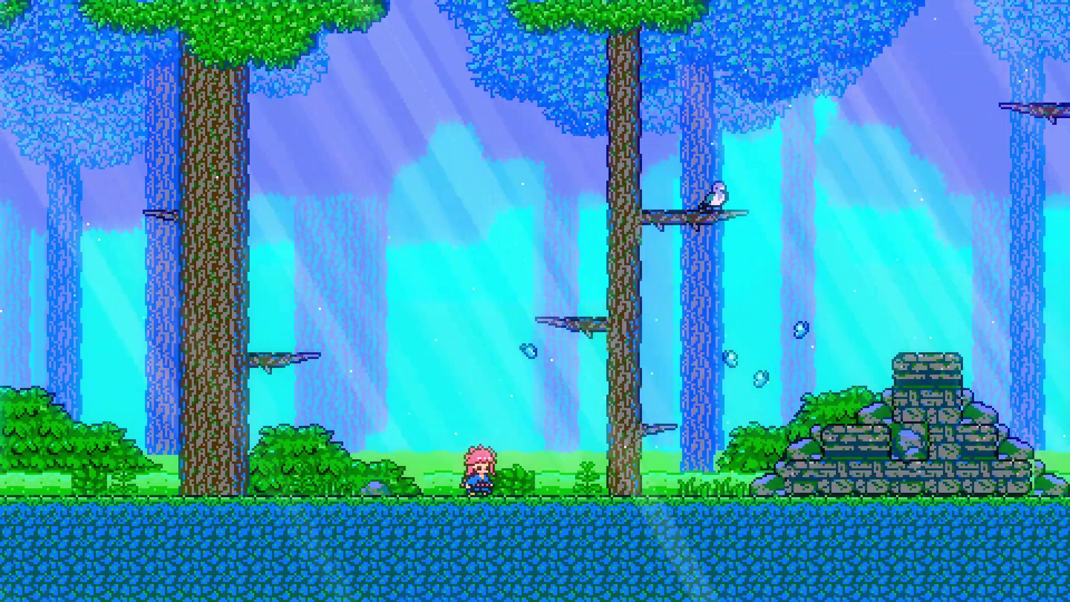
key("Right")
key("space")
key("Left")
key("space")
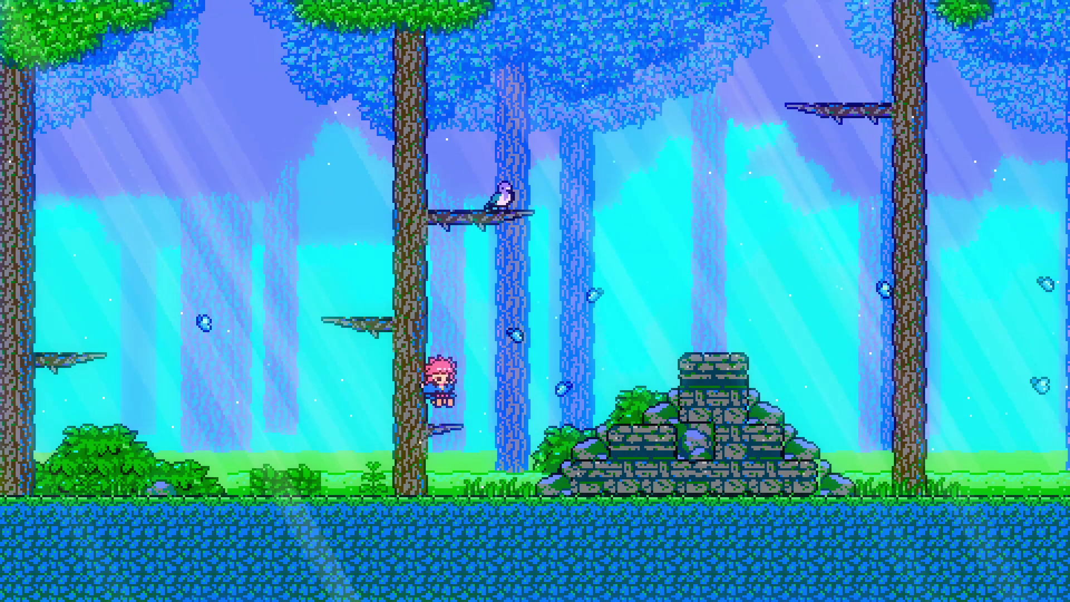
key("Left")
key("Right")
key("space")
key("Left")
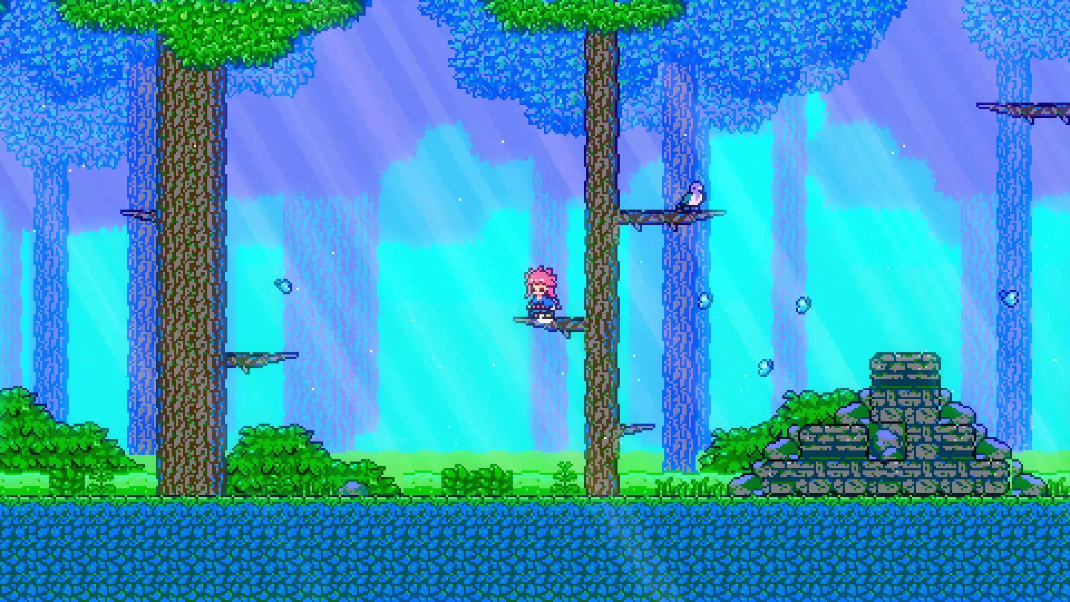
key("space")
key("Right")
key("space")
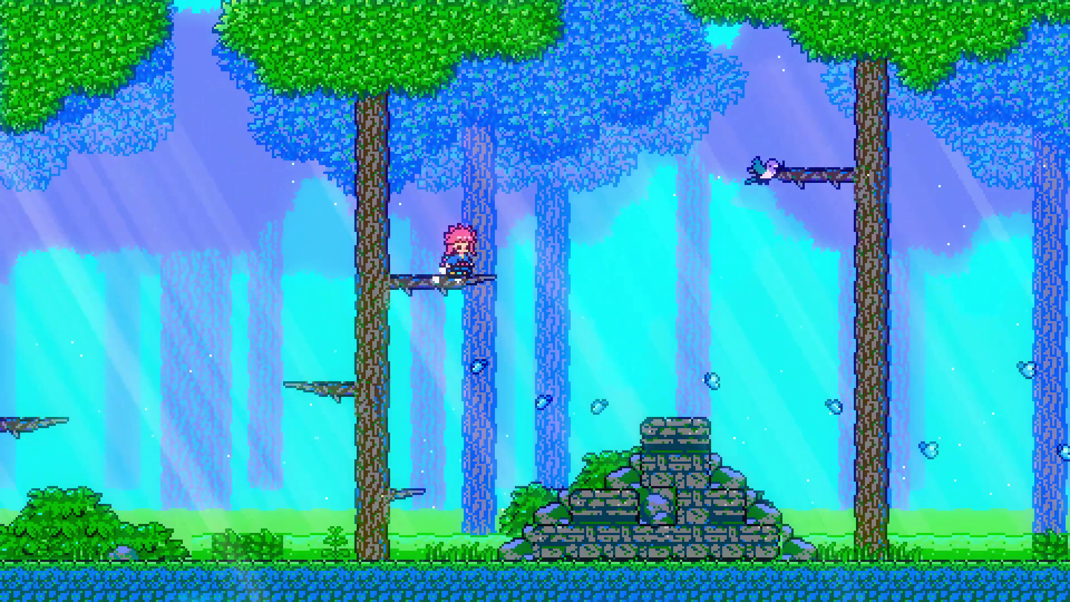
key("Left")
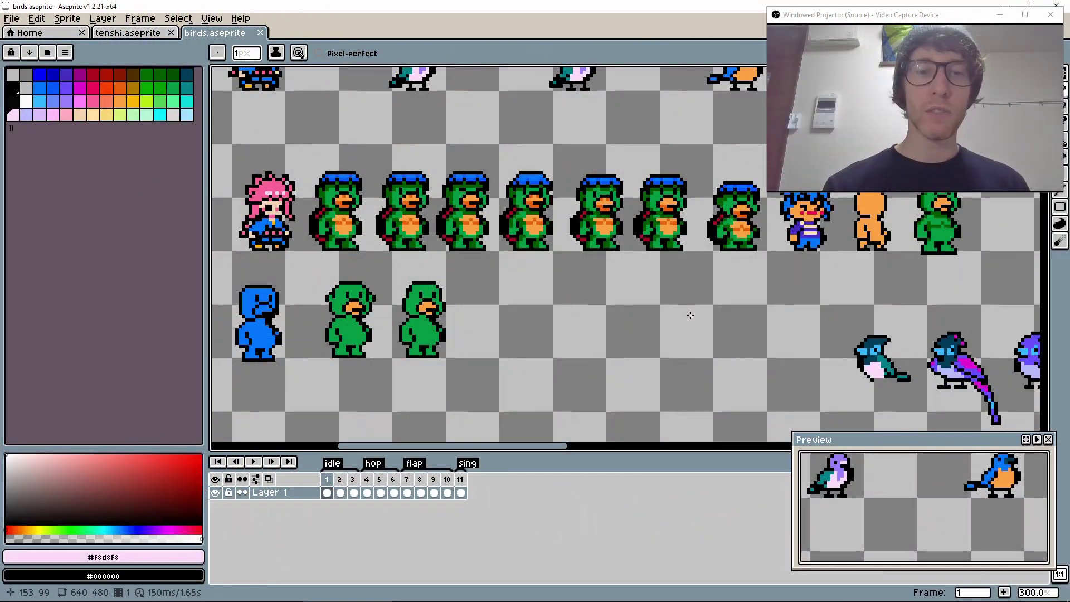
left_click_drag(368, 595, 384, 599)
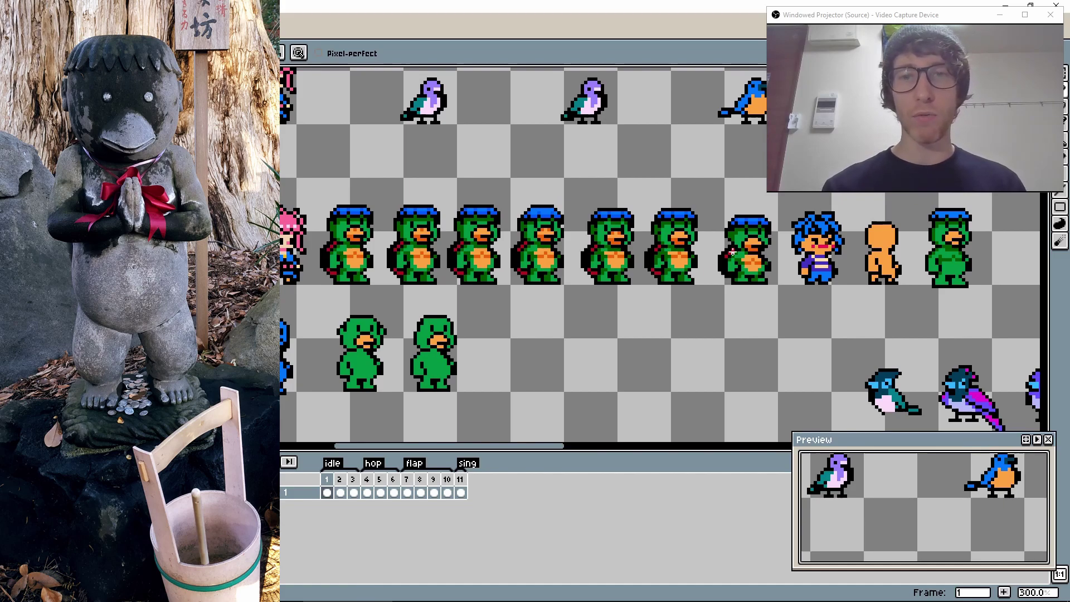
left_click_drag(475, 290, 453, 286)
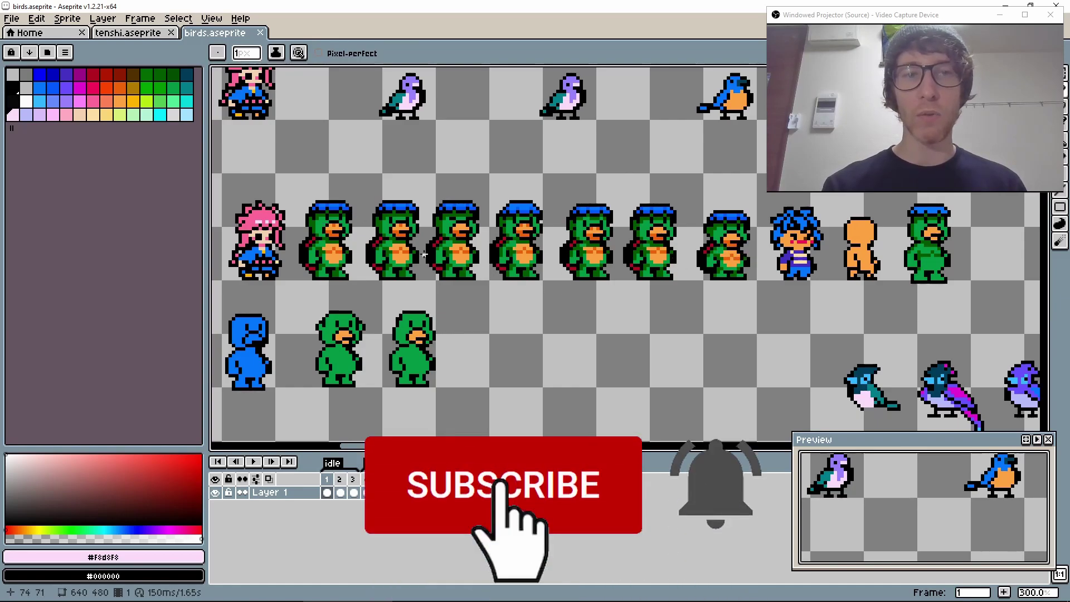
left_click_drag(352, 296, 402, 299)
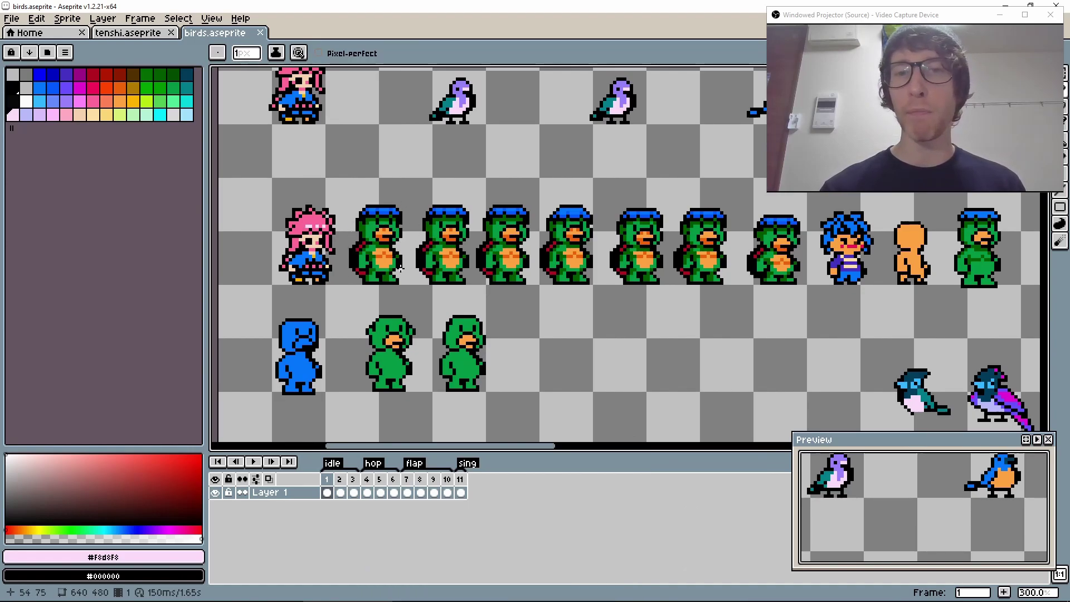
mouse_move(584, 341)
left_mouse_down()
mouse_move(594, 343)
mouse_move(578, 341)
left_mouse_up()
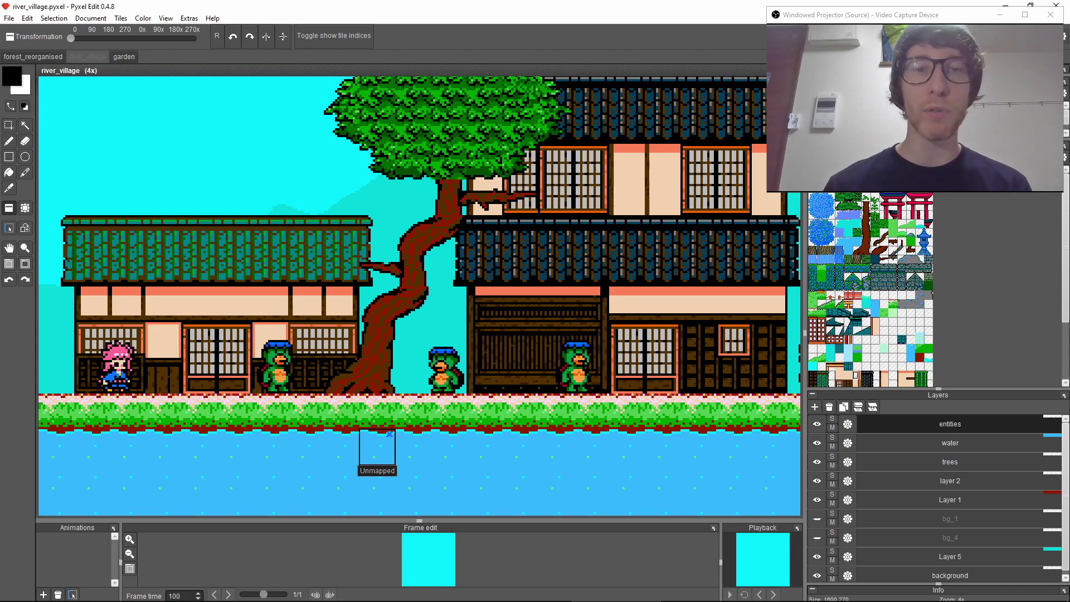
Switch to Pyxel Edit and examine the river_village scene from the kappa townhouses past the red torii gate to the bamboo houses
middle_click_drag(275, 318, 304, 322)
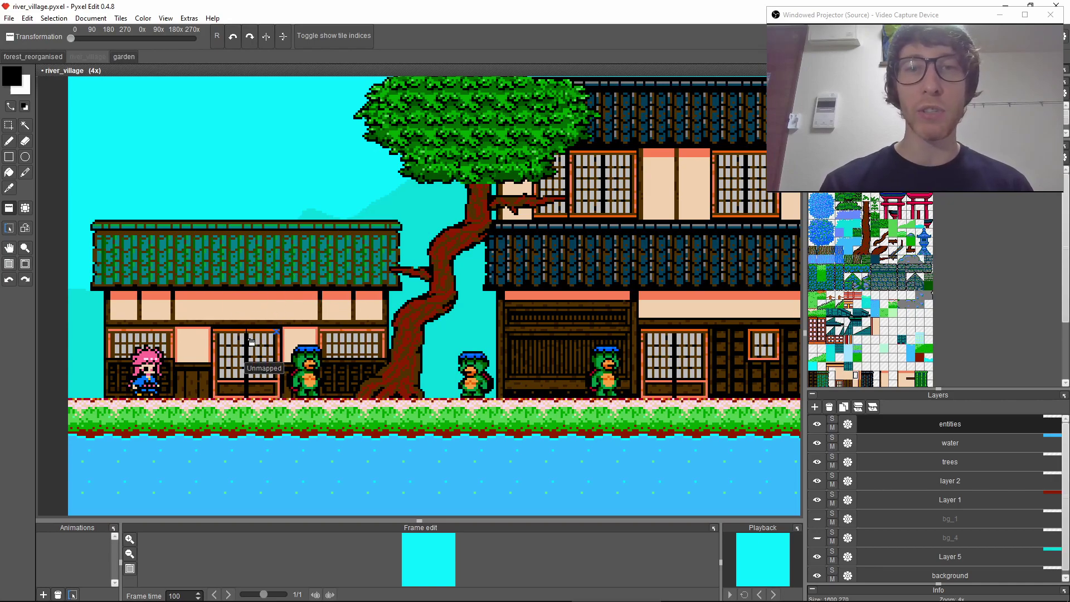
middle_click_drag(675, 302, 574, 304)
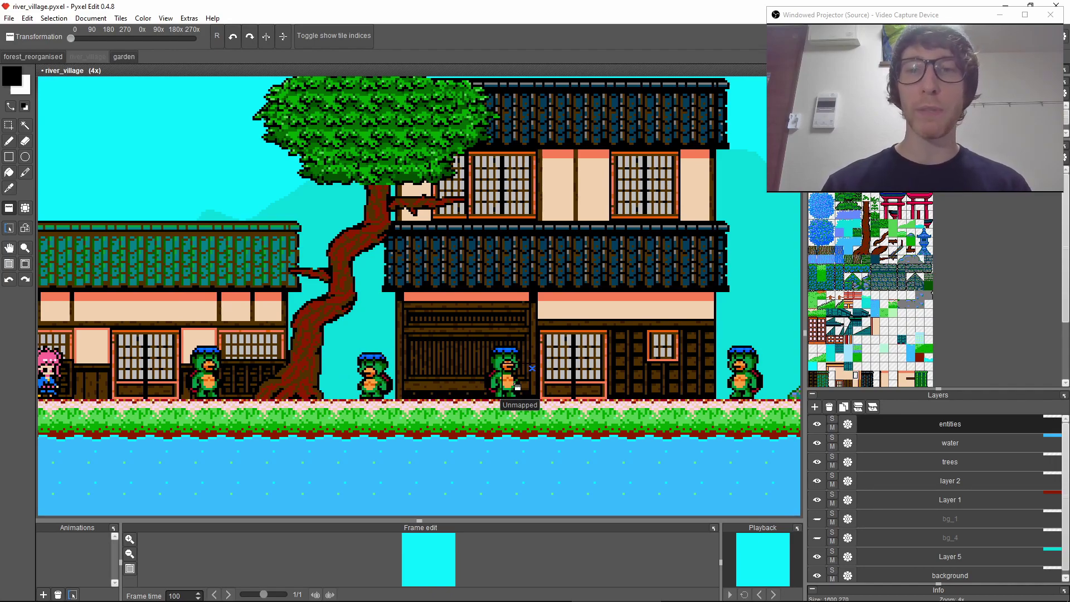
key("space")
left_click_drag(744, 289, 272, 301)
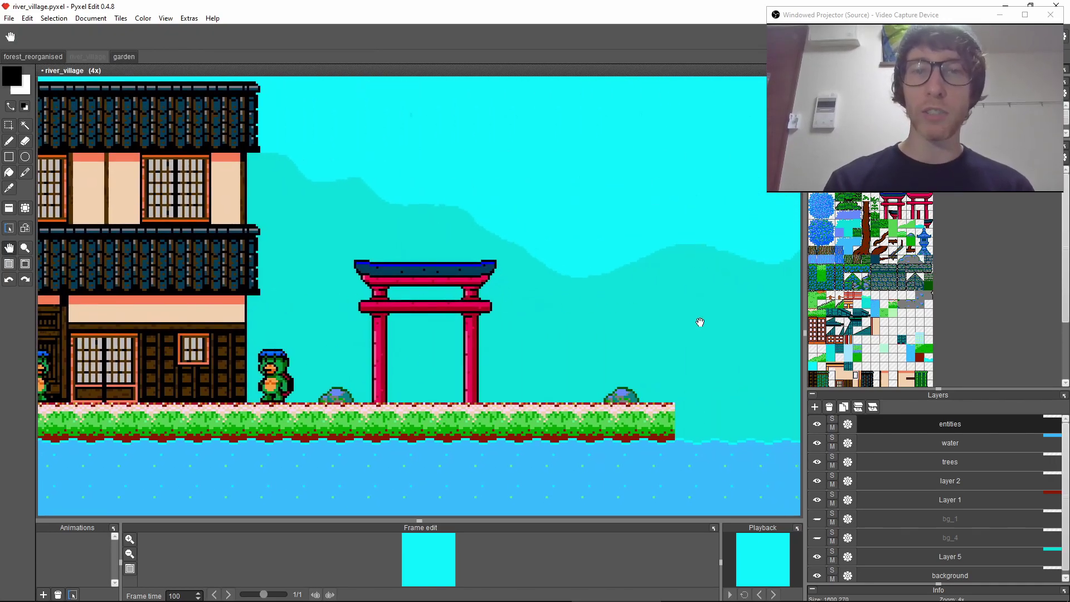
left_click_drag(701, 322, 326, 313)
left_click_drag(641, 321, 232, 348)
left_click_drag(559, 301, 407, 230)
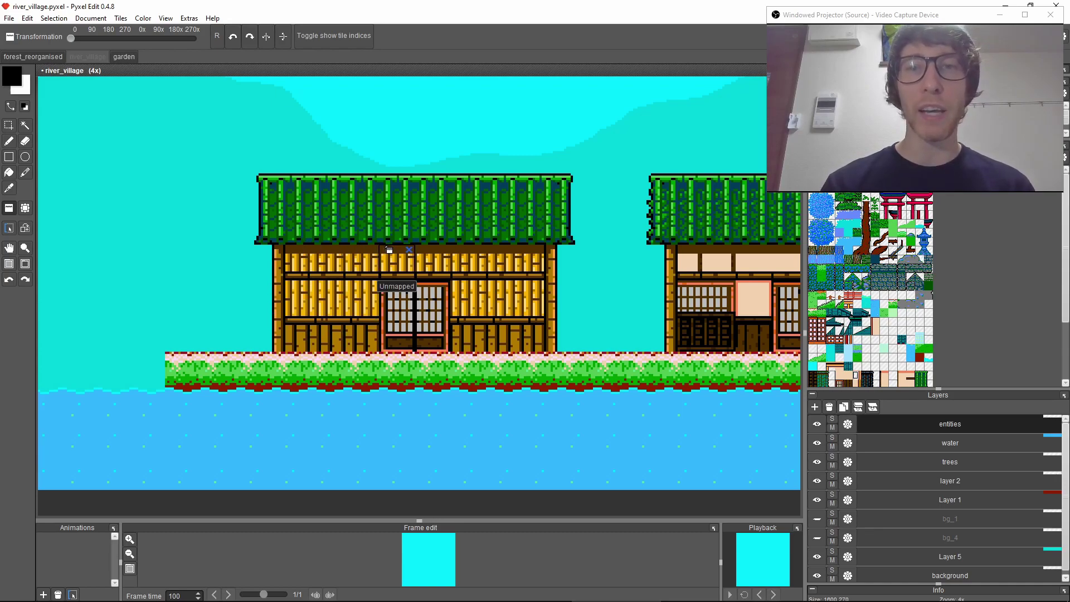
middle_click_drag(580, 299, 270, 318)
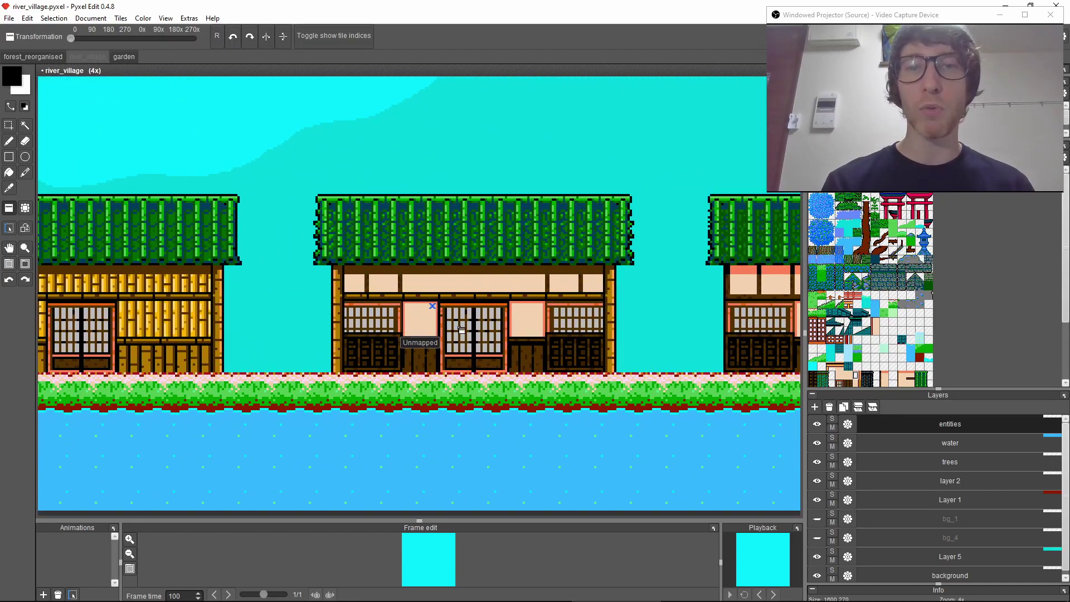
middle_click_drag(624, 376, 569, 395)
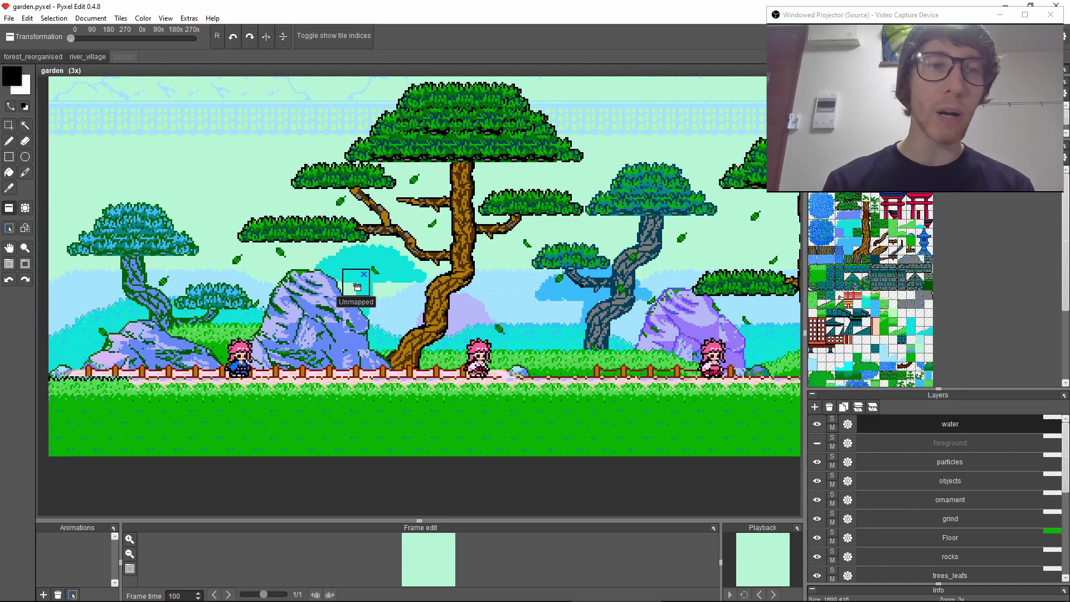
Examine the garden scene's ground level from the rocks and pine trees across the red bridge to the tengu's pavilion
key("space")
left_click_drag(369, 277, 357, 274)
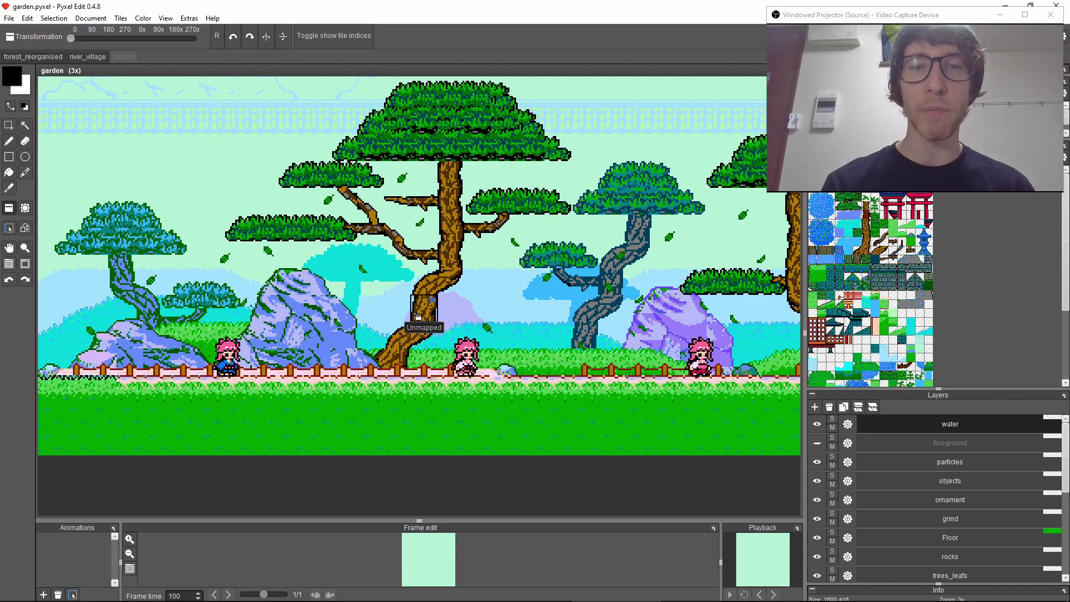
key("space")
left_click_drag(598, 329, 497, 314)
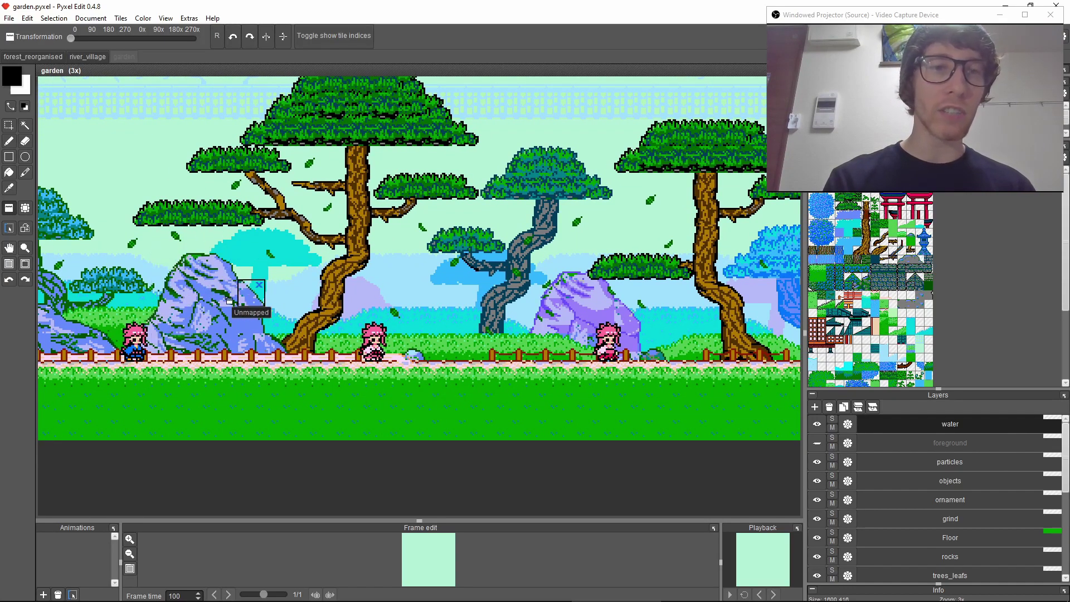
key("space")
left_click_drag(291, 315, 447, 276)
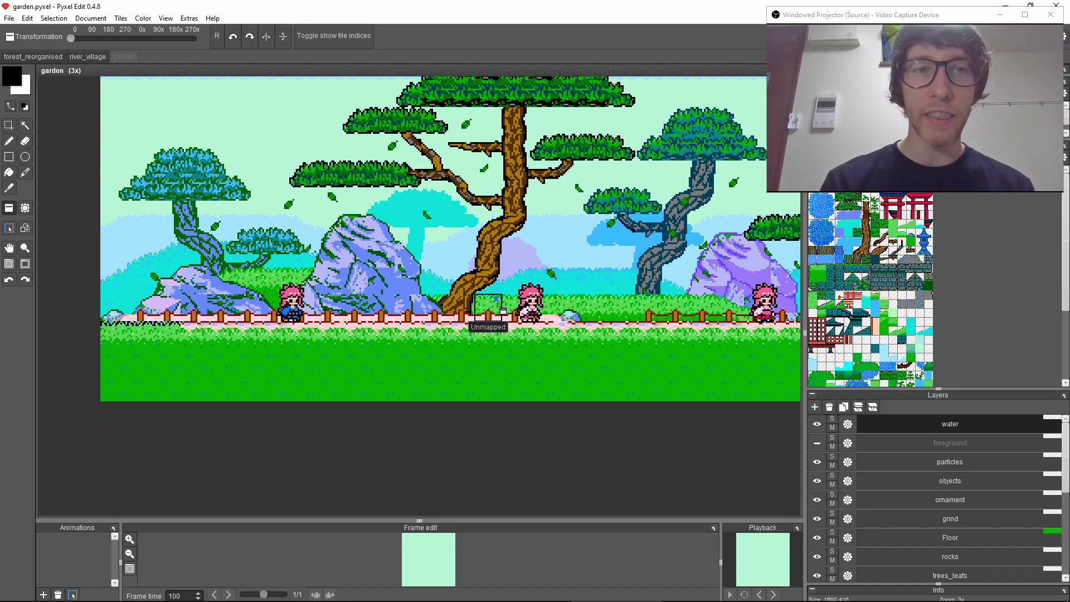
key("space")
left_click_drag(677, 261, 357, 286)
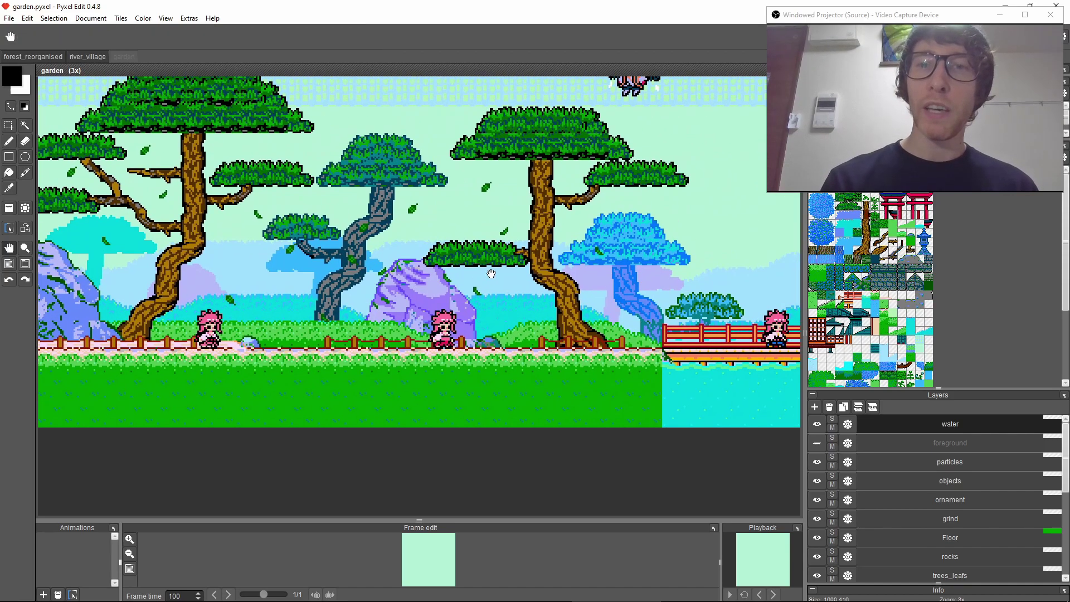
left_click_drag(608, 290, 303, 312)
left_click_drag(550, 303, 196, 316)
left_click_drag(558, 333, 262, 308)
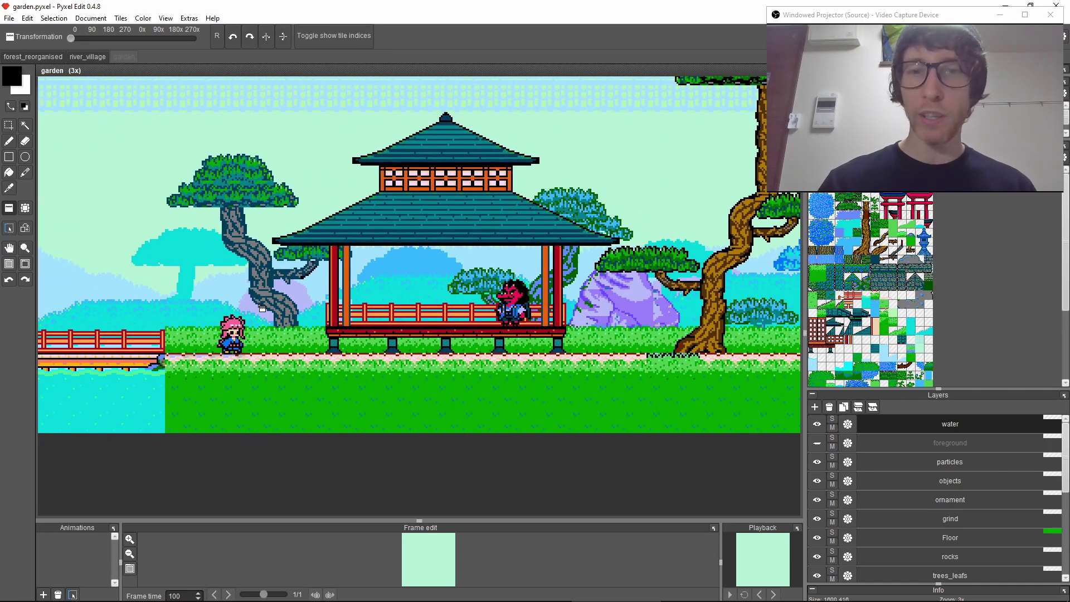
scroll(427, 300, "up", 1)
key("space")
left_click_drag(600, 322, 558, 343)
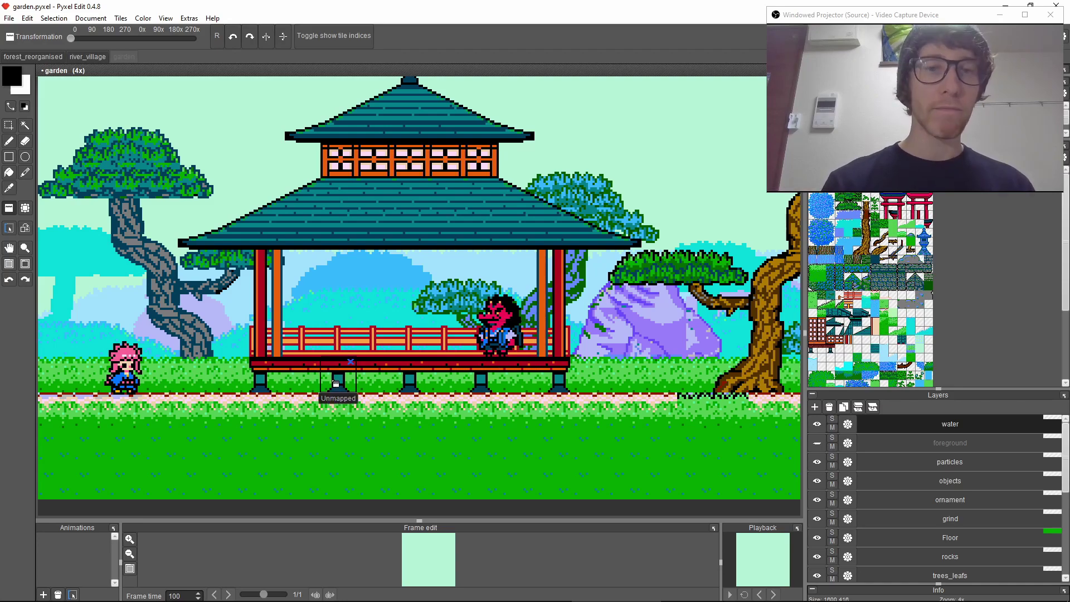
Examine the garden around the pavilion, bridge and flying tengu, including the pit beyond it and the path back to the first trees
middle_click_drag(343, 391, 488, 403)
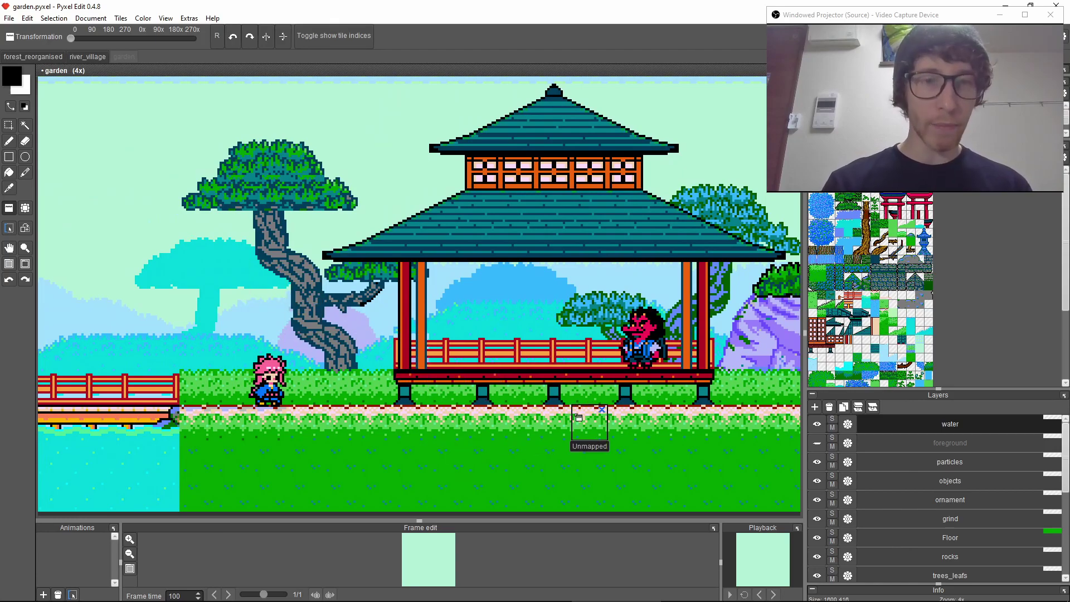
key("space")
left_click_drag(256, 329, 515, 359)
scroll(521, 388, "down", 1)
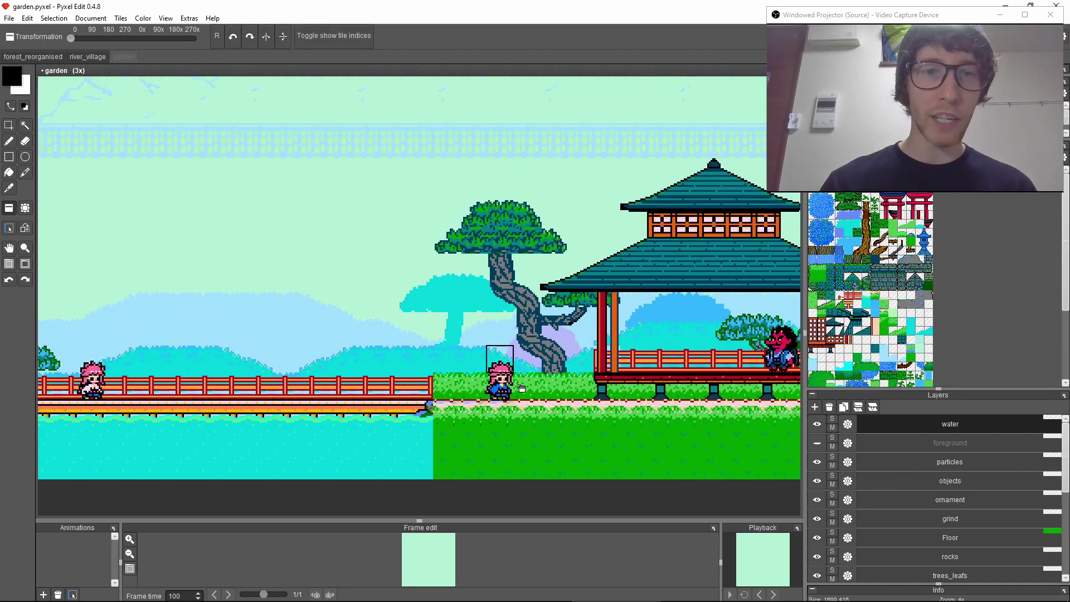
scroll(521, 388, "down", 1)
middle_click_drag(414, 282, 571, 359)
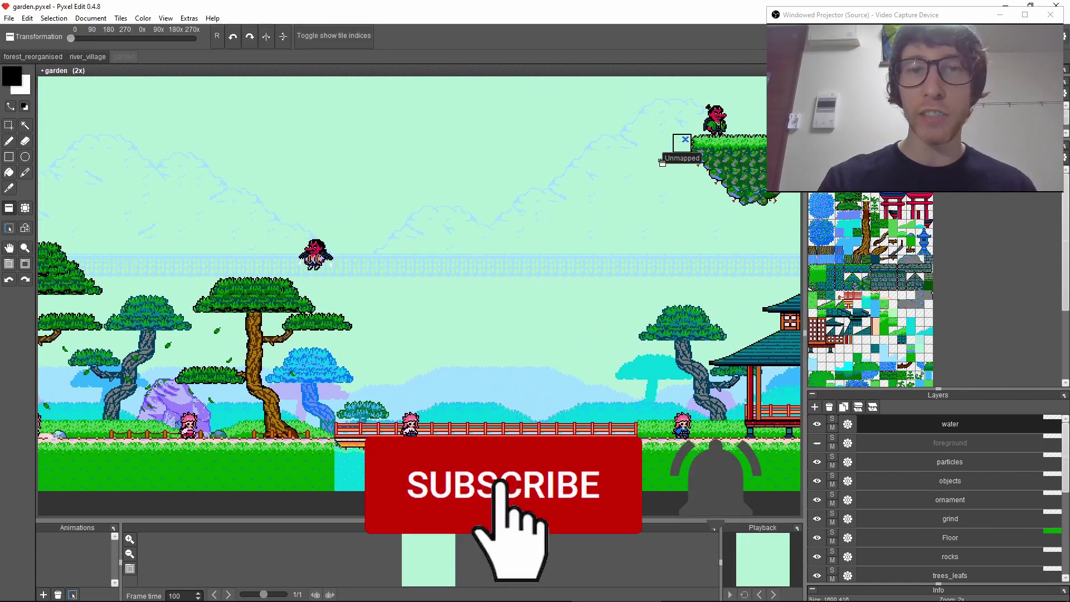
middle_click_drag(645, 329, 45, 237)
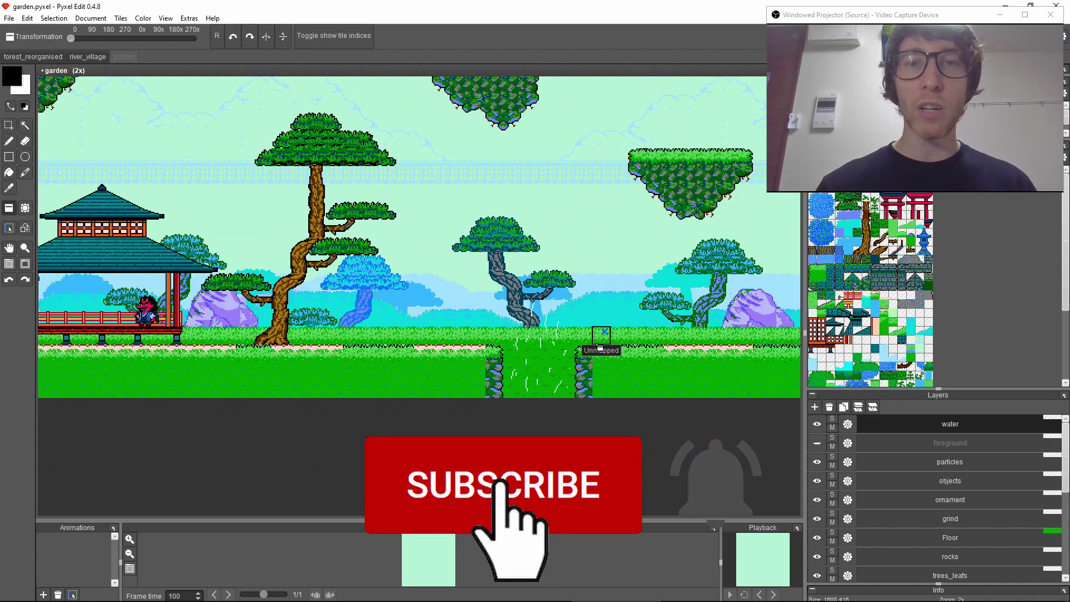
middle_click_drag(600, 346, 690, 351)
middle_click_drag(218, 268, 709, 266)
middle_click_drag(379, 271, 696, 233)
middle_click_drag(386, 250, 516, 302)
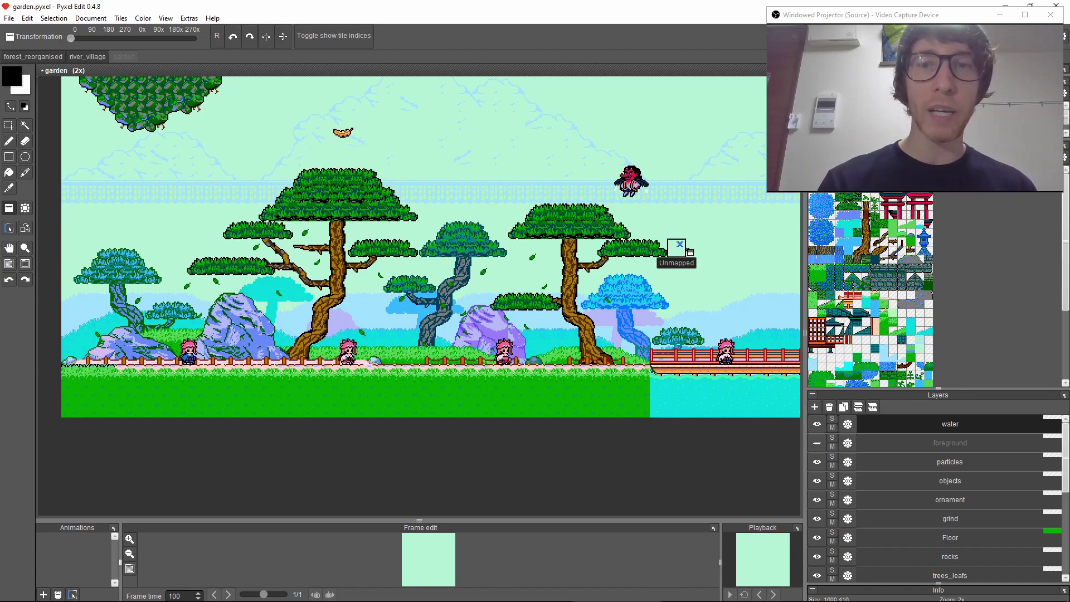
Examine the garden's ground level from the first pine trees past the bridge and pavilion to the pit with stone walls
key("space")
left_click_drag(731, 251, 243, 227)
left_click_drag(603, 252, 196, 266)
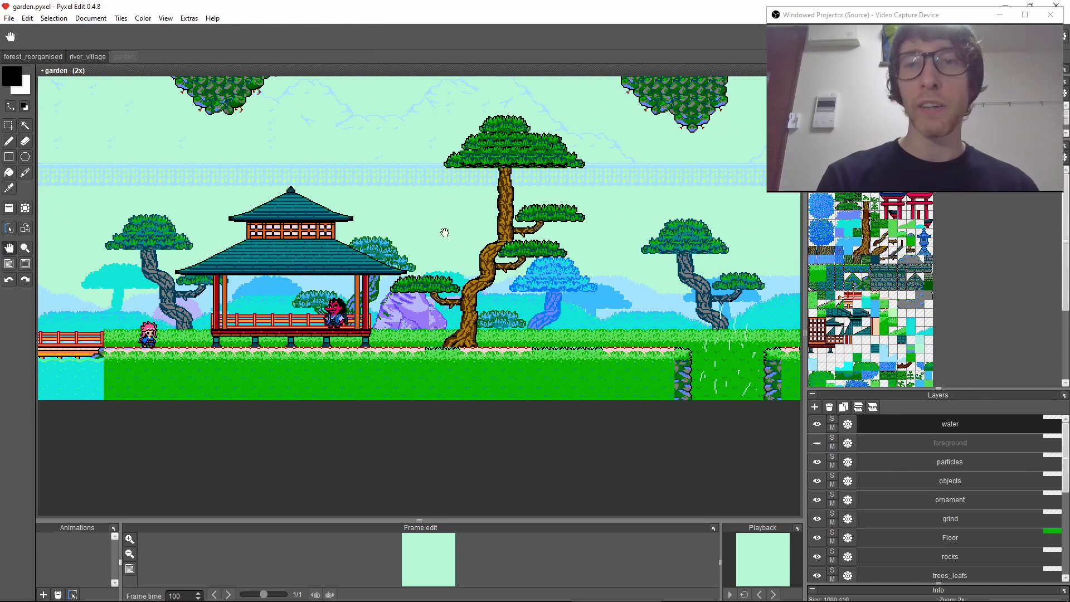
left_click_drag(666, 281, 429, 312)
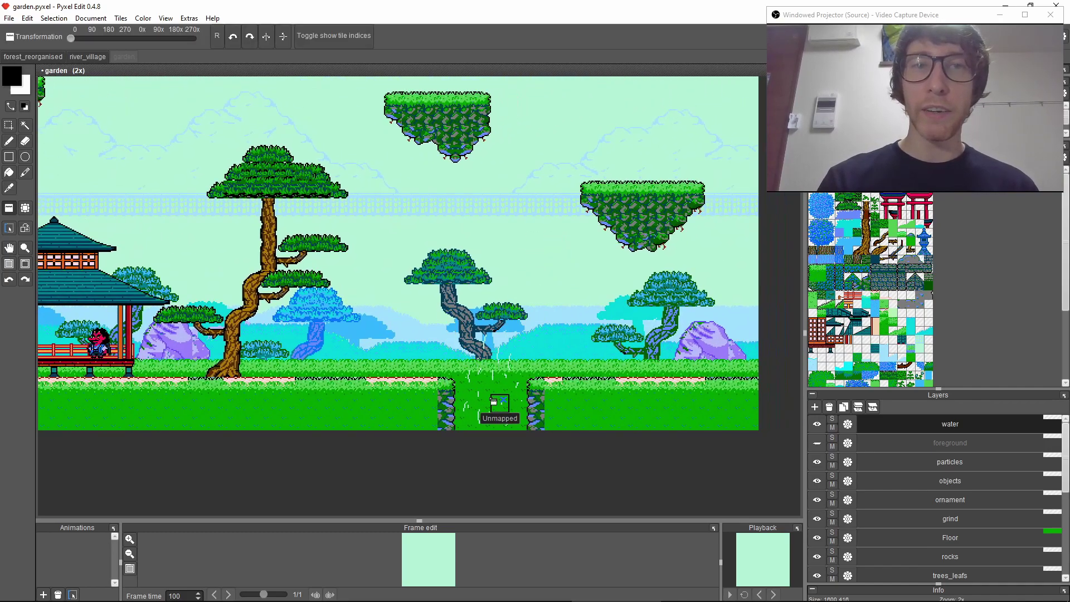
Examine the floating grass islands above the garden's pavilion, including a close view of the tengu standing on one
key("space")
left_click_drag(577, 173, 531, 336)
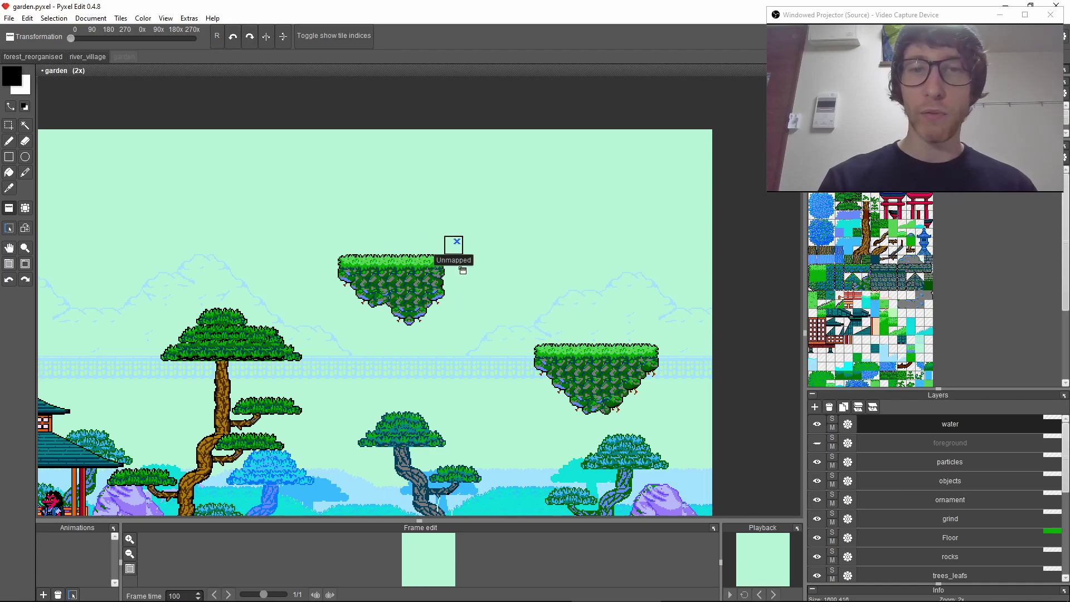
key("space")
left_click_drag(350, 296, 672, 304)
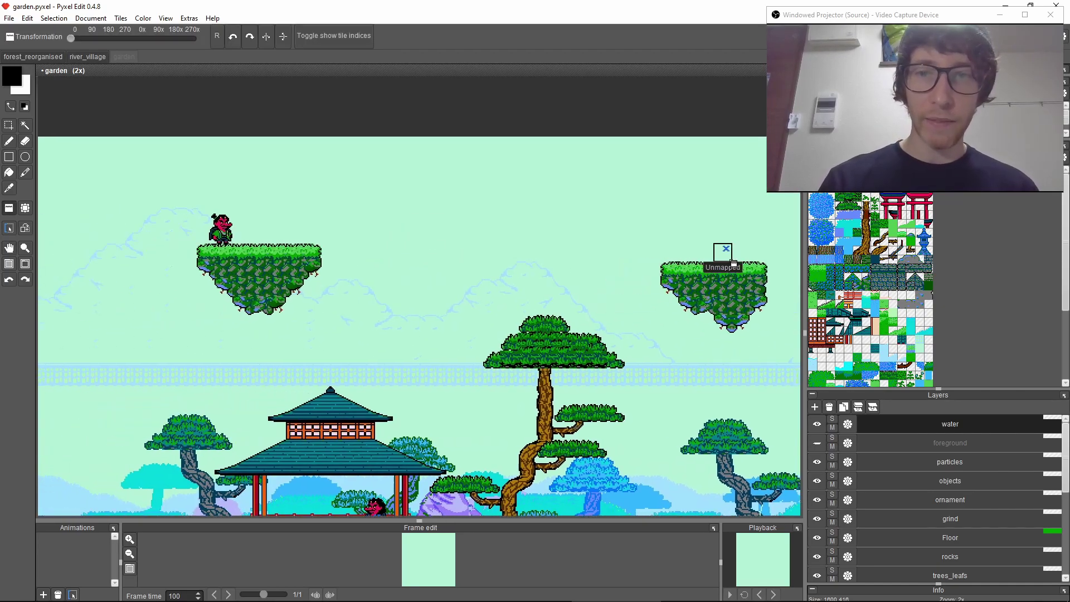
key("space")
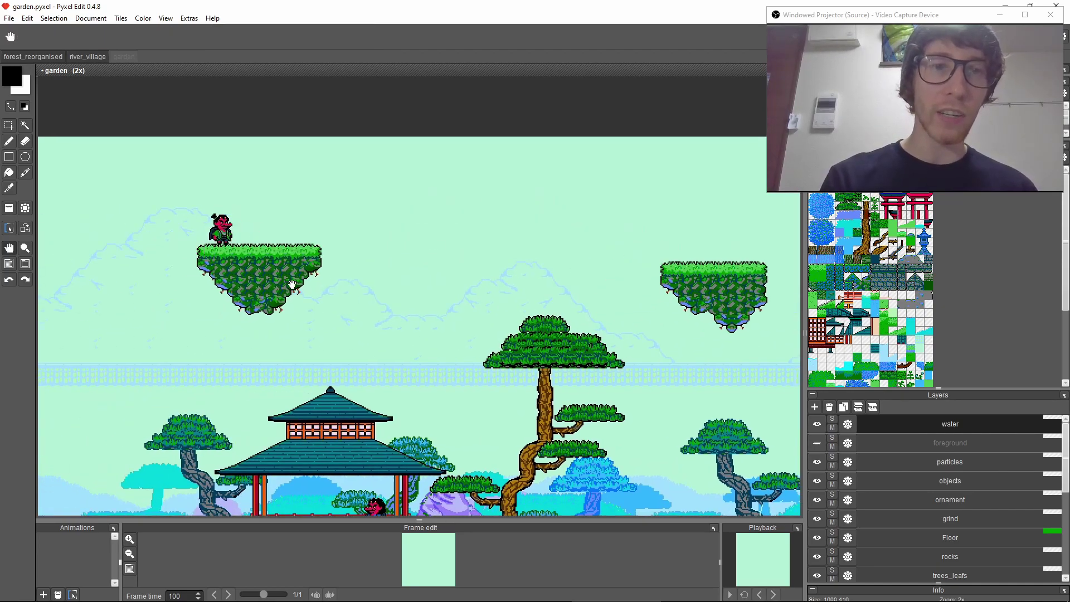
left_click_drag(270, 279, 404, 284)
scroll(404, 285, "up", 1)
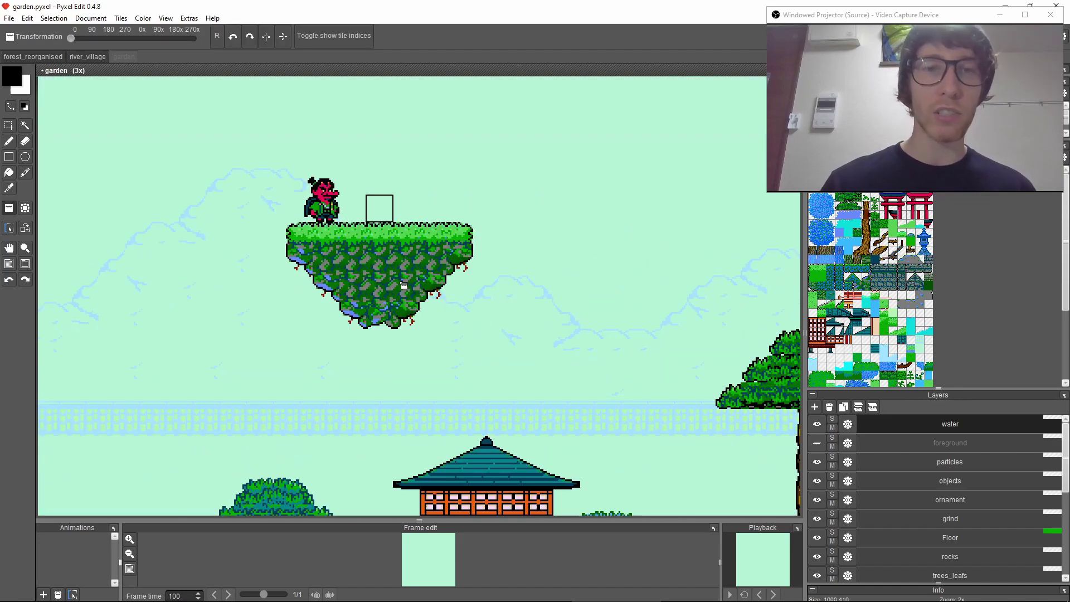
key("space")
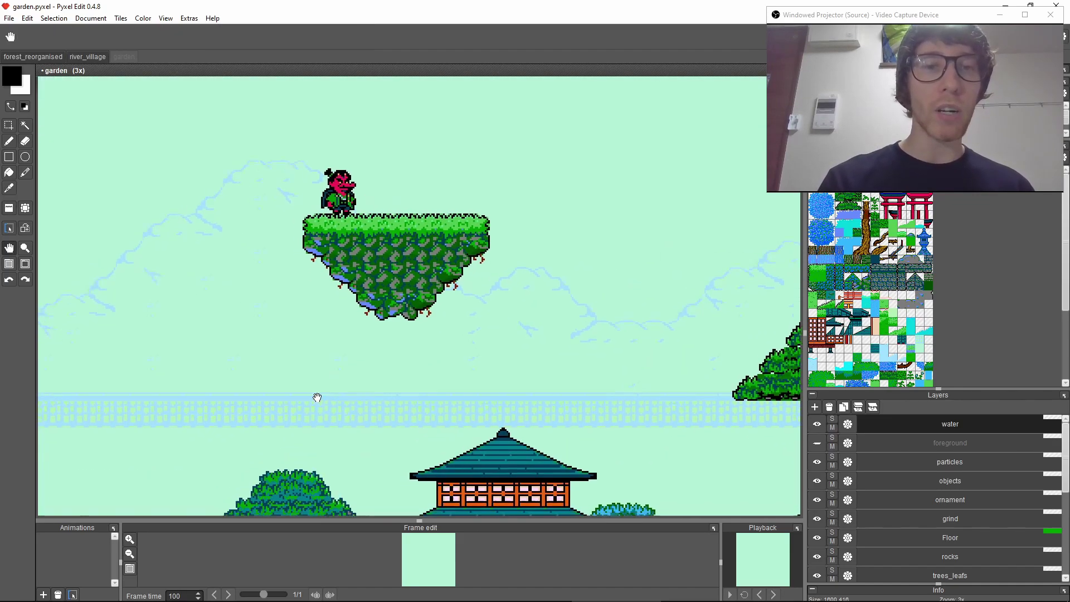
left_click_drag(316, 400, 596, 253)
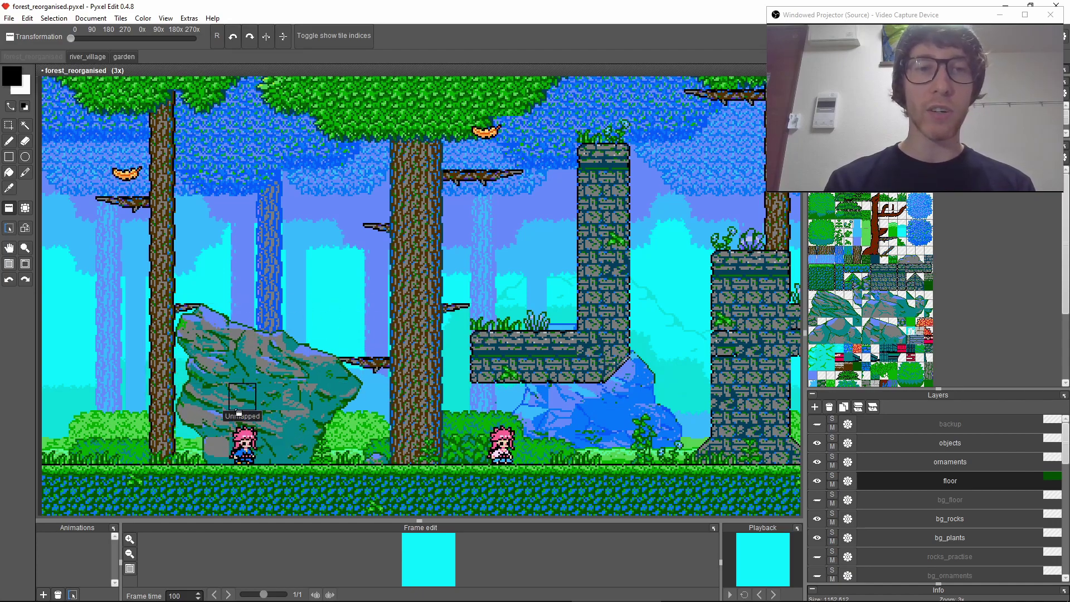
Switch to the garden document and examine the pine trees, purple rocks and fenced path before the bridge
left_click(123, 55)
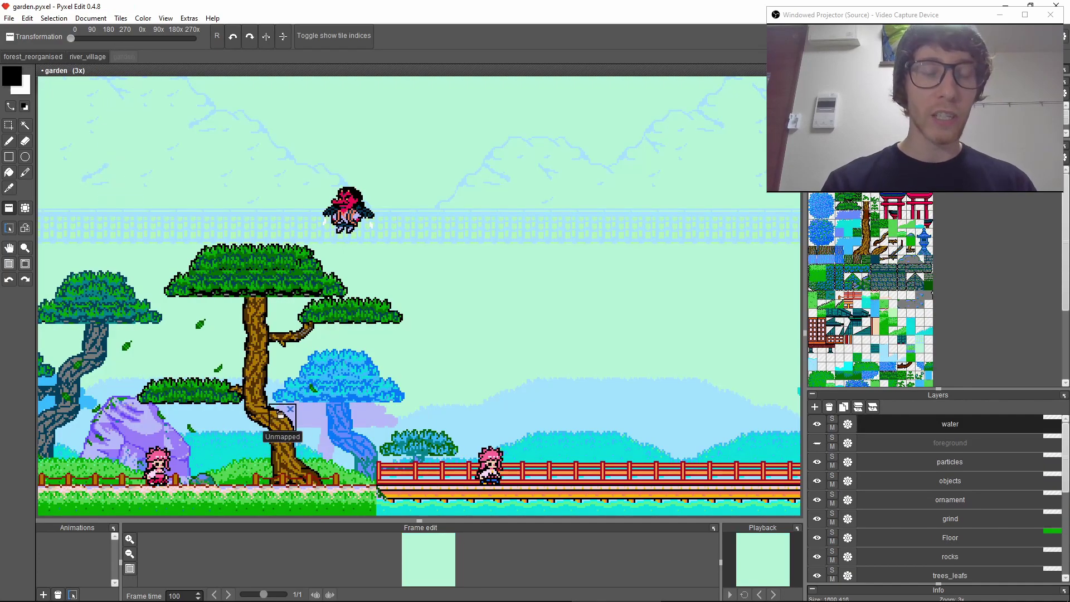
key("space")
left_click_drag(228, 399, 654, 350)
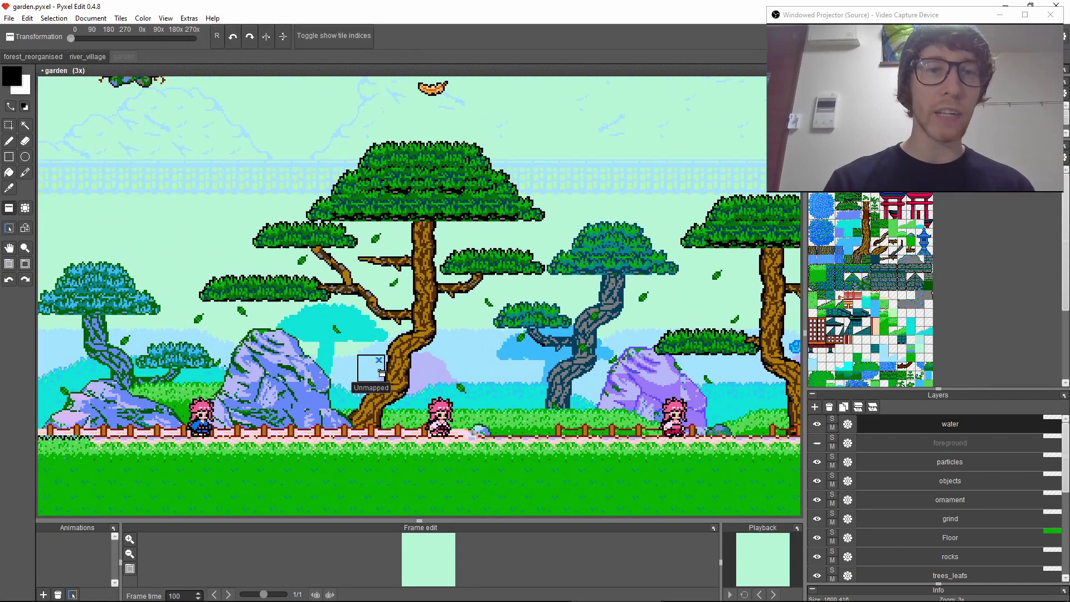
left_click_drag(471, 389, 481, 392)
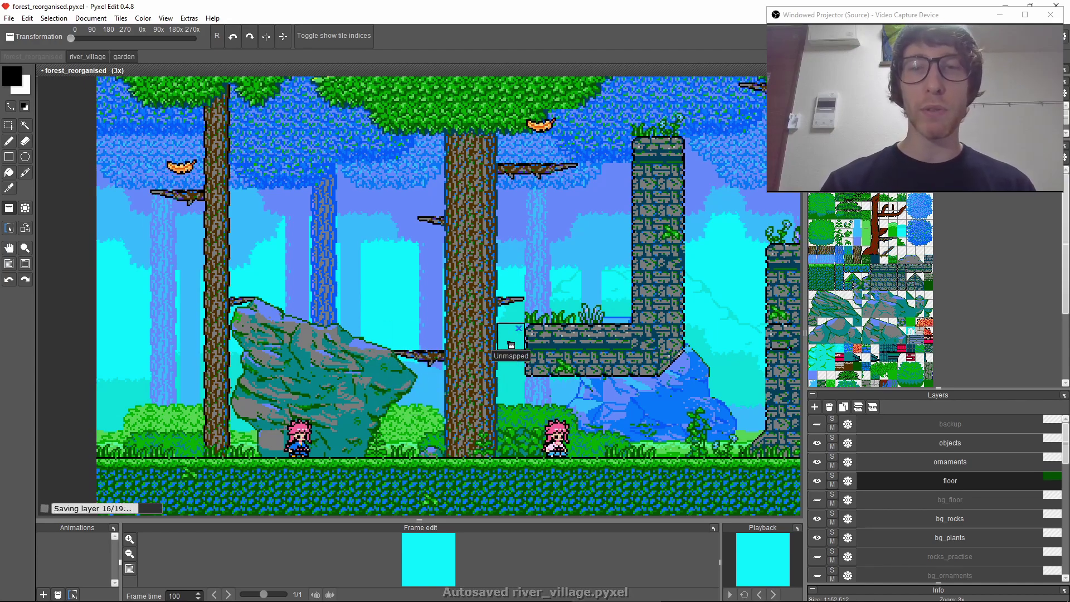
Examine the forest_reorganised scene from the large boulder past the stone ruins to the stone lantern
key("space")
left_click_drag(714, 325, 461, 337)
left_click_drag(656, 327, 487, 332)
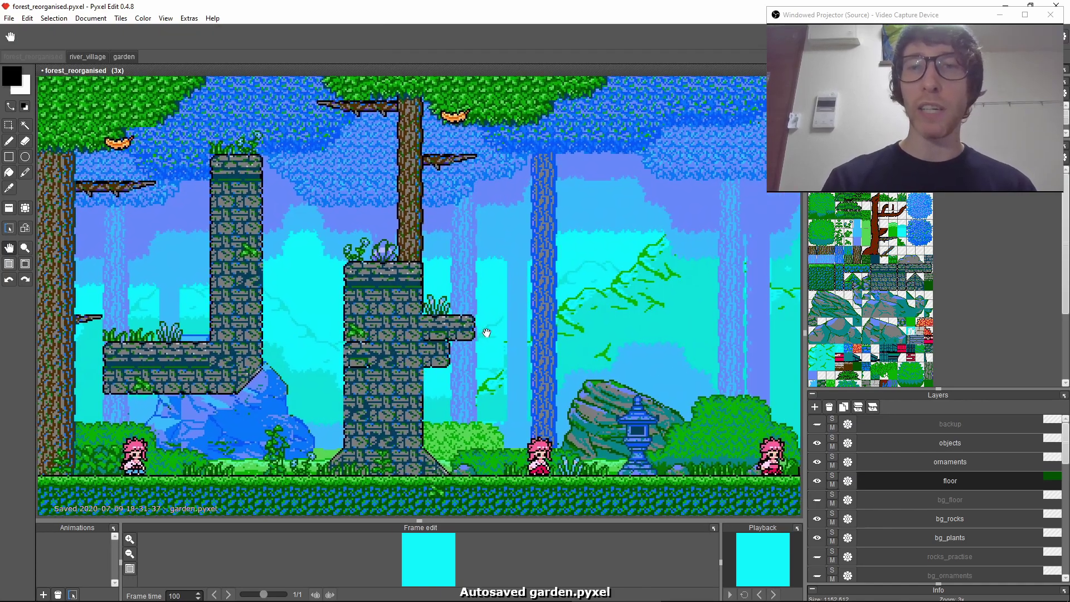
left_click_drag(560, 346, 298, 368)
Place two boulder tiles one above the other on the floor layer, in the open area beside the blue trunk
scroll(886, 372, "up", 1)
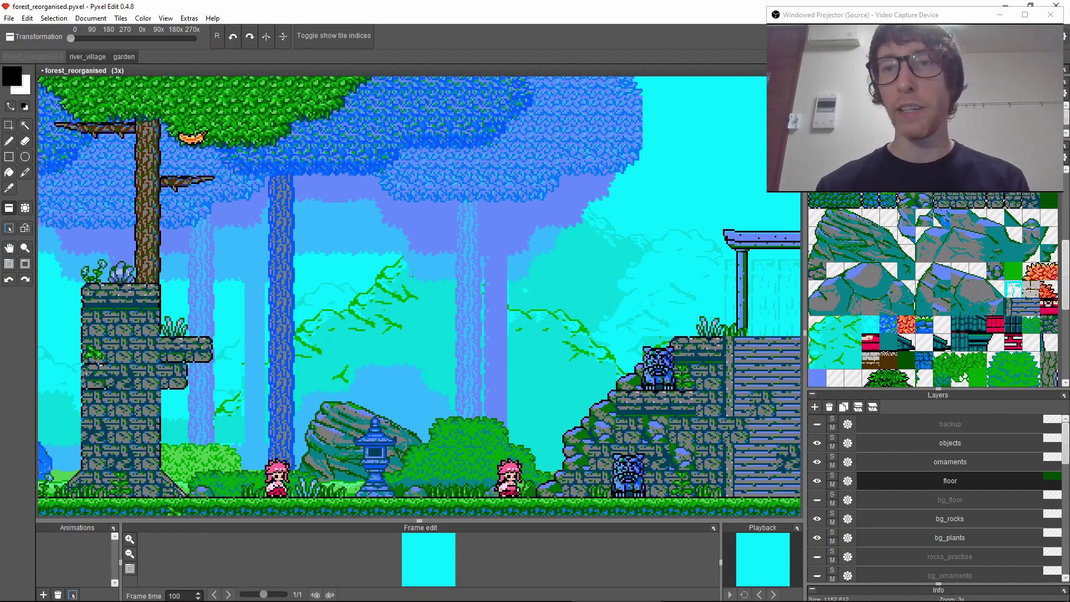
left_click(817, 218)
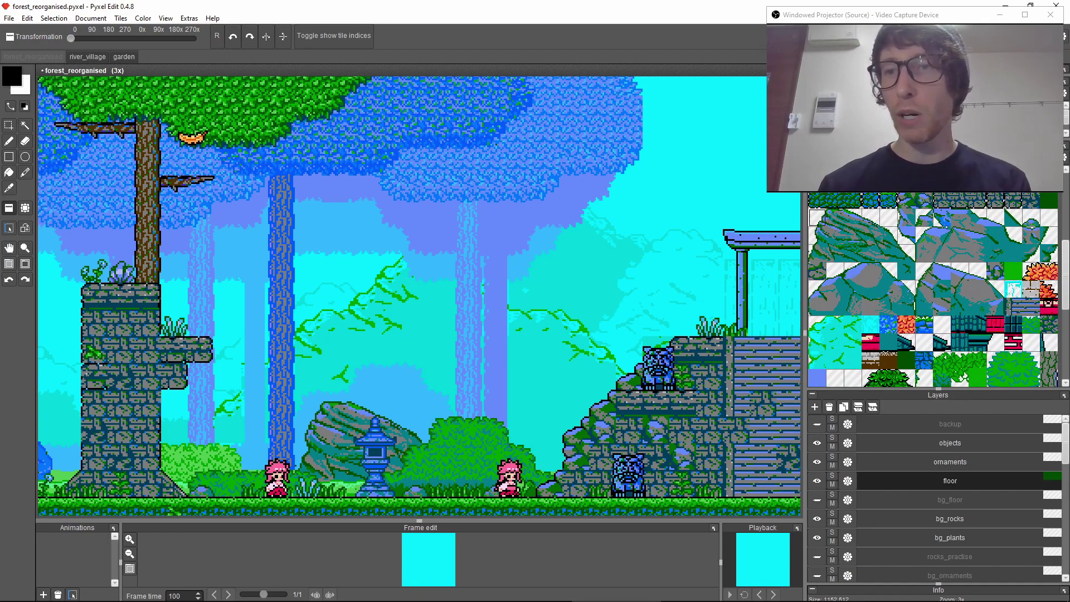
left_click(941, 217)
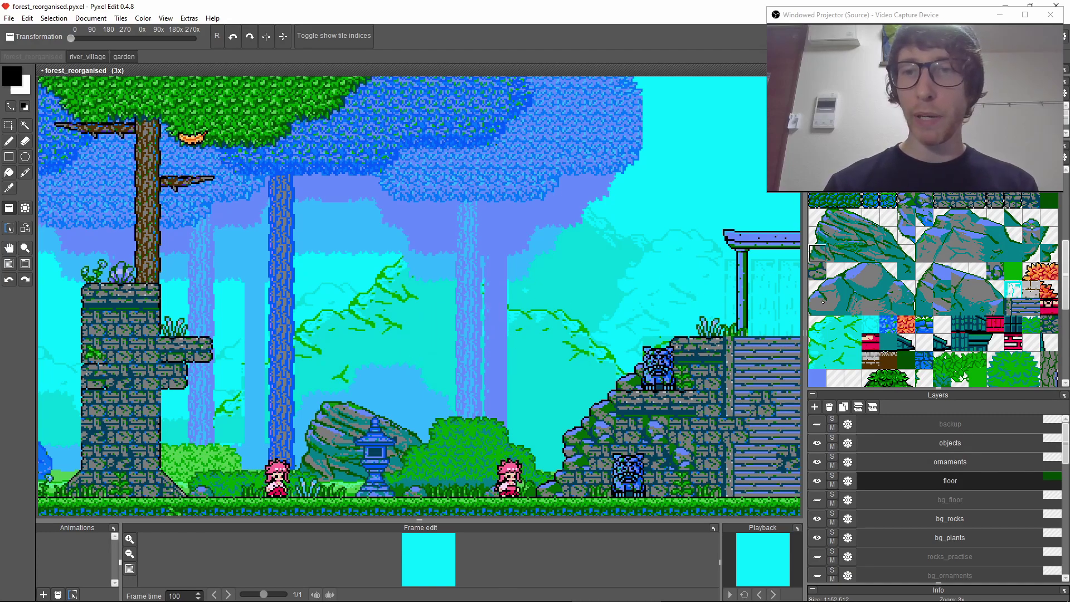
left_click(308, 297)
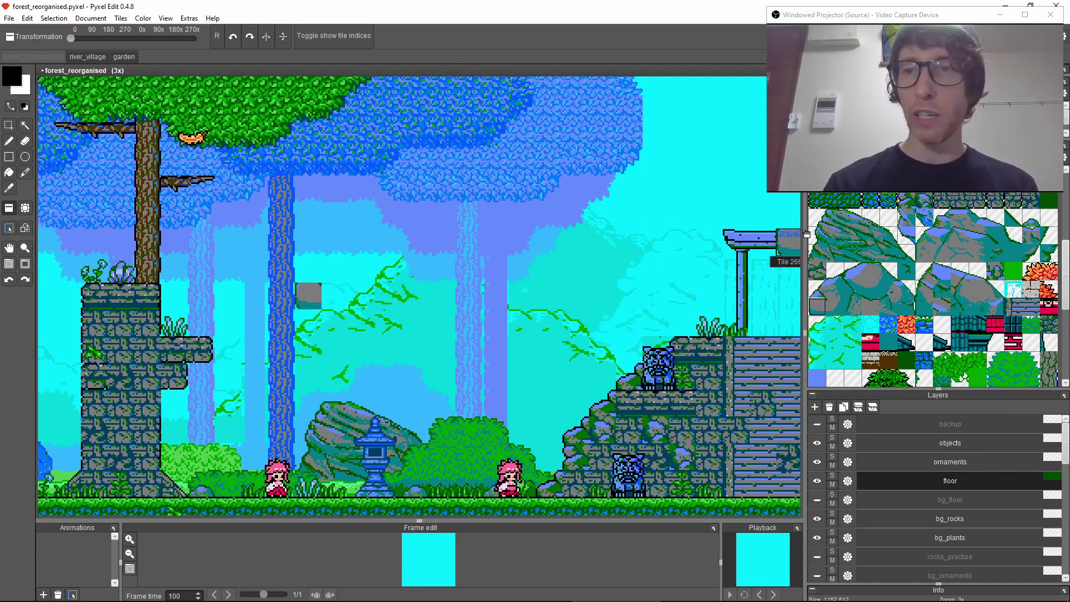
left_click(925, 235)
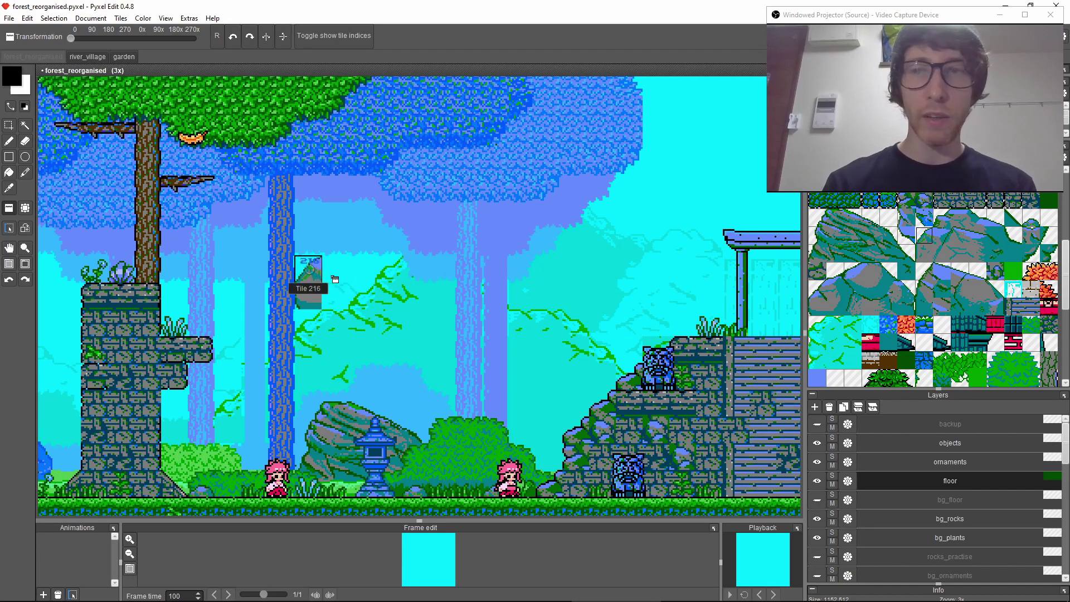
Extend the boulder with more rock tiles to form its sloping top outline and edges
left_click(818, 218)
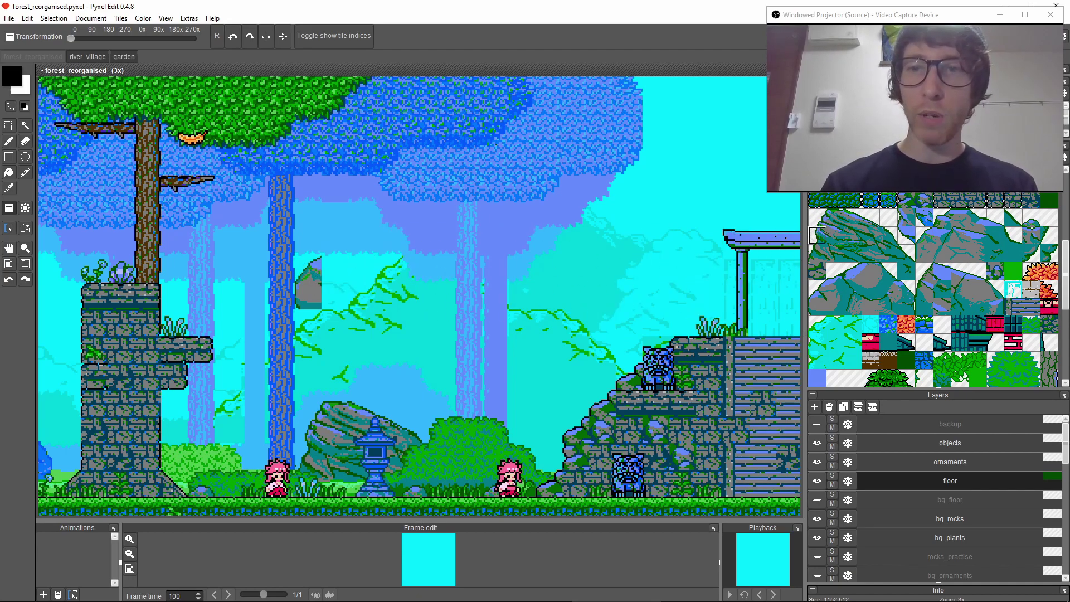
left_click(817, 253)
left_click(337, 248)
left_click(415, 216)
left_click(495, 270)
left_click(336, 283)
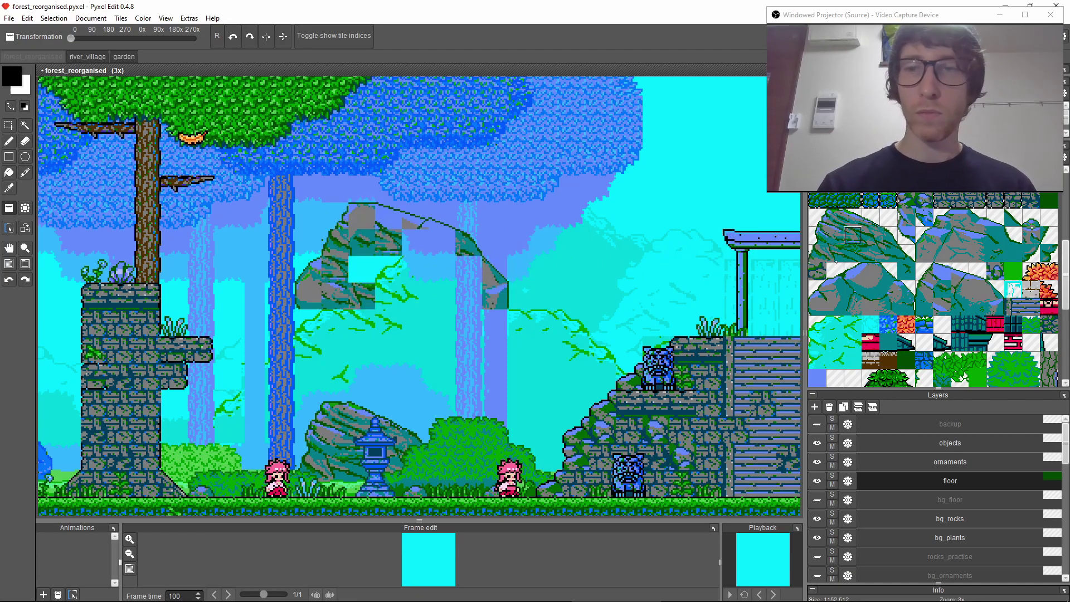
Fill the boulder's remaining interior gaps with rock tiles from the tileset
left_click(415, 242)
left_click(469, 270)
left_click(835, 306)
left_click(461, 303)
left_click(389, 270)
left_click(388, 216)
left_click(388, 216)
left_click(415, 216)
left_click(835, 272)
Examine the forest scene around the assembled boulder, the large rock near the first trunk and the hanging stone ruins
middle_click_drag(388, 429, 405, 446)
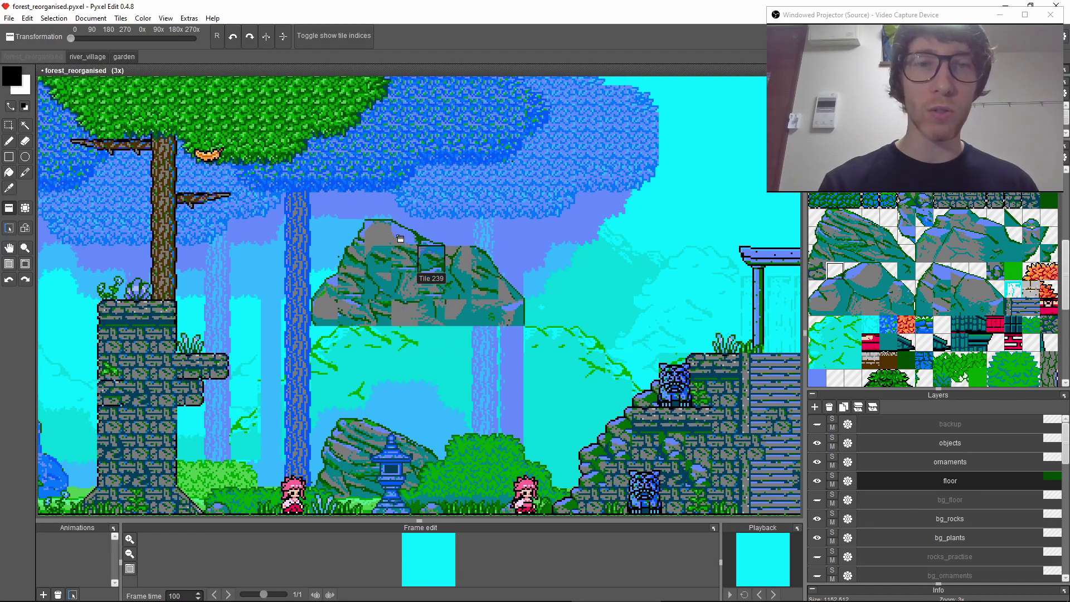
middle_click_drag(401, 356, 587, 321)
middle_click_drag(431, 350, 613, 329)
middle_click_drag(508, 335, 691, 335)
middle_click_drag(579, 340, 362, 363)
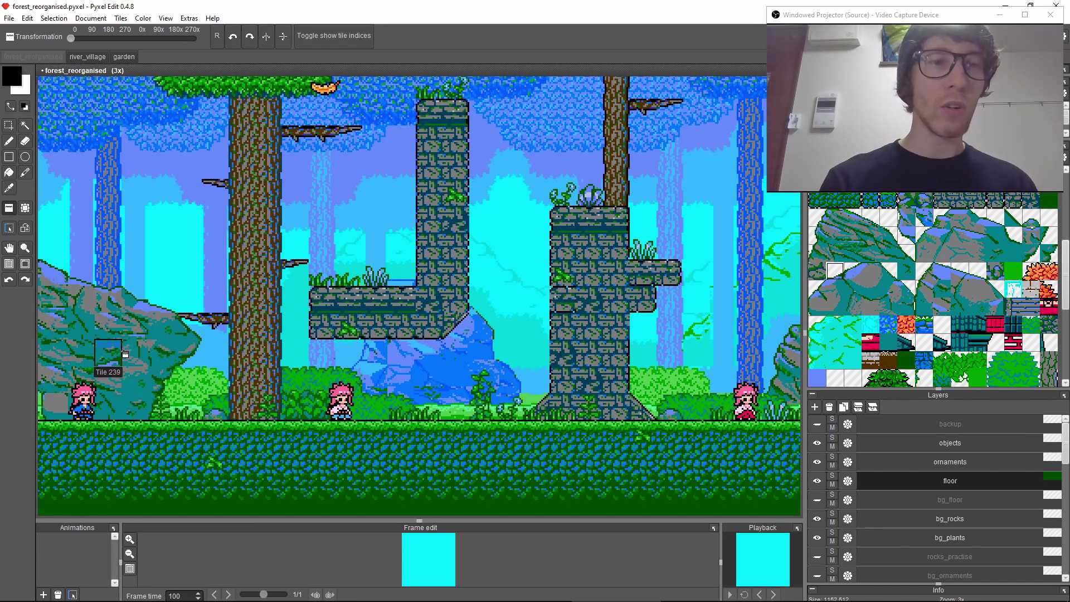
middle_click_drag(125, 354, 193, 346)
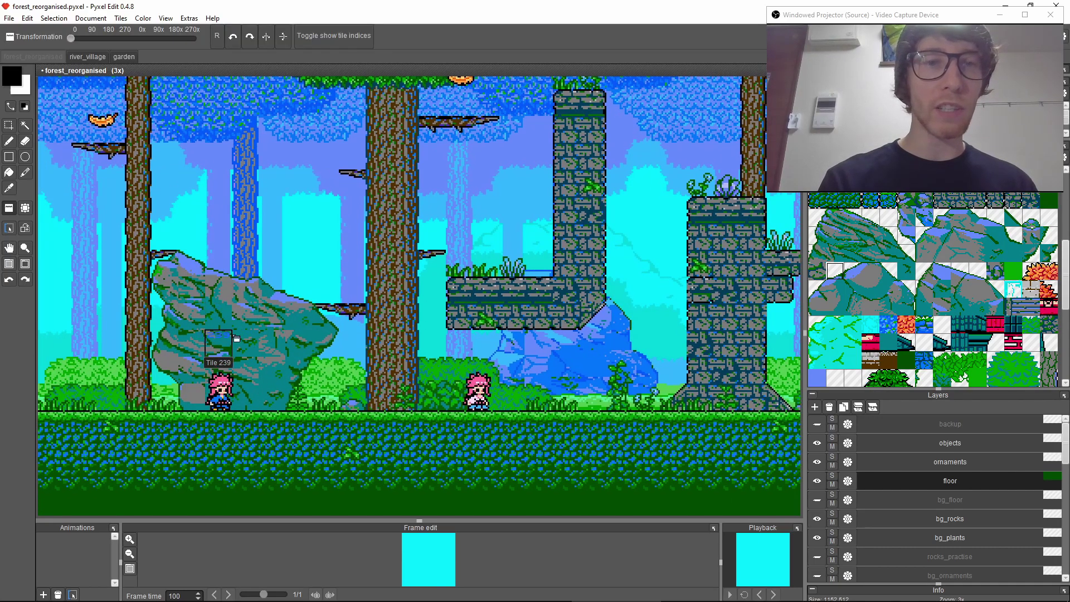
middle_click_drag(430, 351, 247, 345)
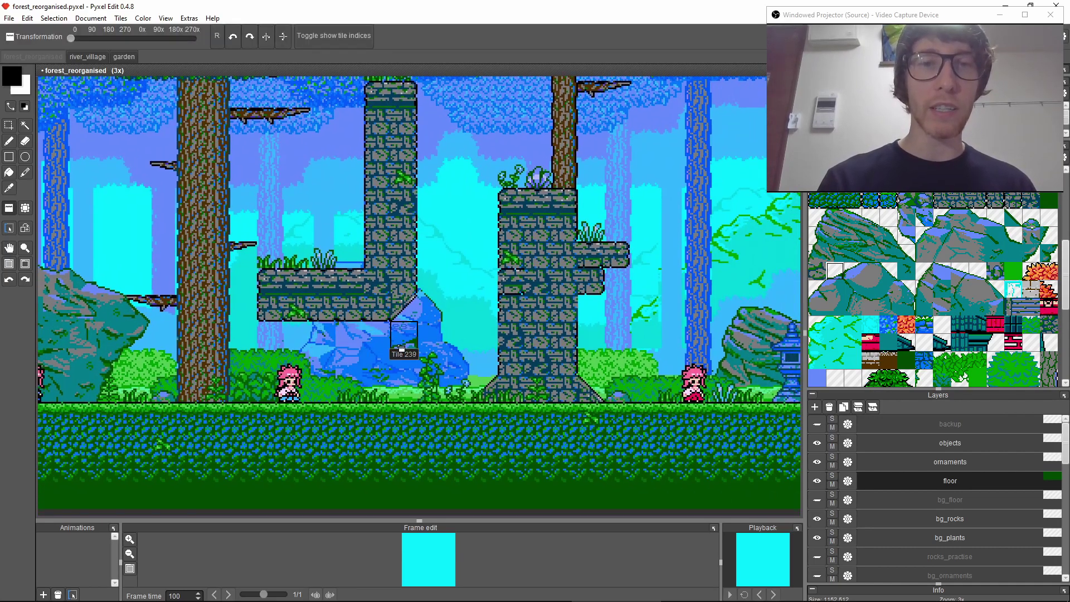
middle_click_drag(520, 361, 307, 350)
left_click_drag(308, 349, 240, 341)
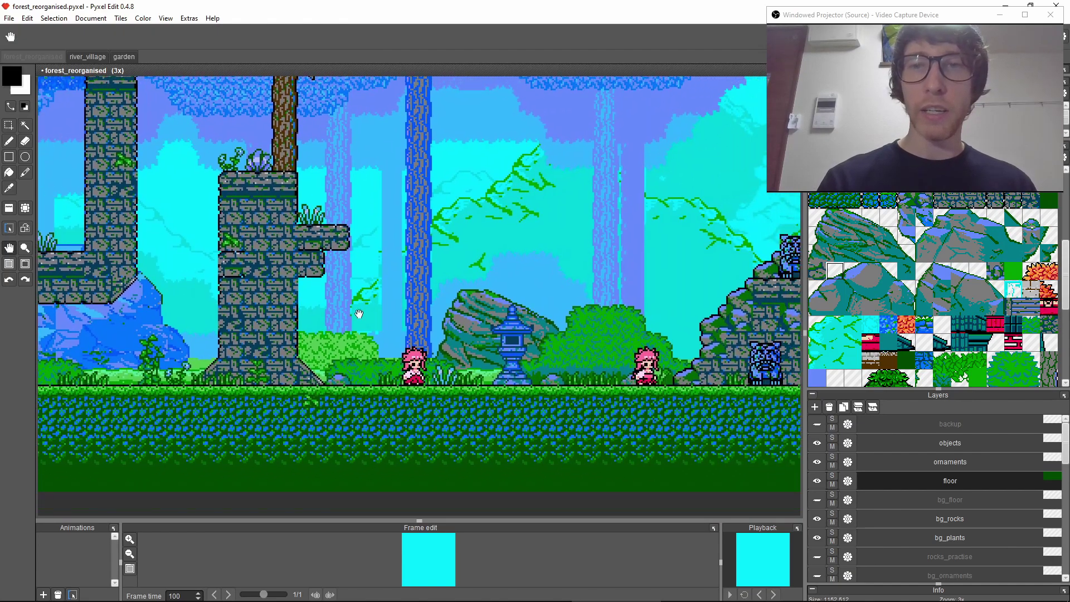
Examine the forest's stone stairway with its gate and blue guardian statues, through to the mountains at the scene's far edge
left_click_drag(624, 284, 251, 389)
left_click_drag(429, 335, 242, 339)
middle_click_drag(242, 339, 170, 353)
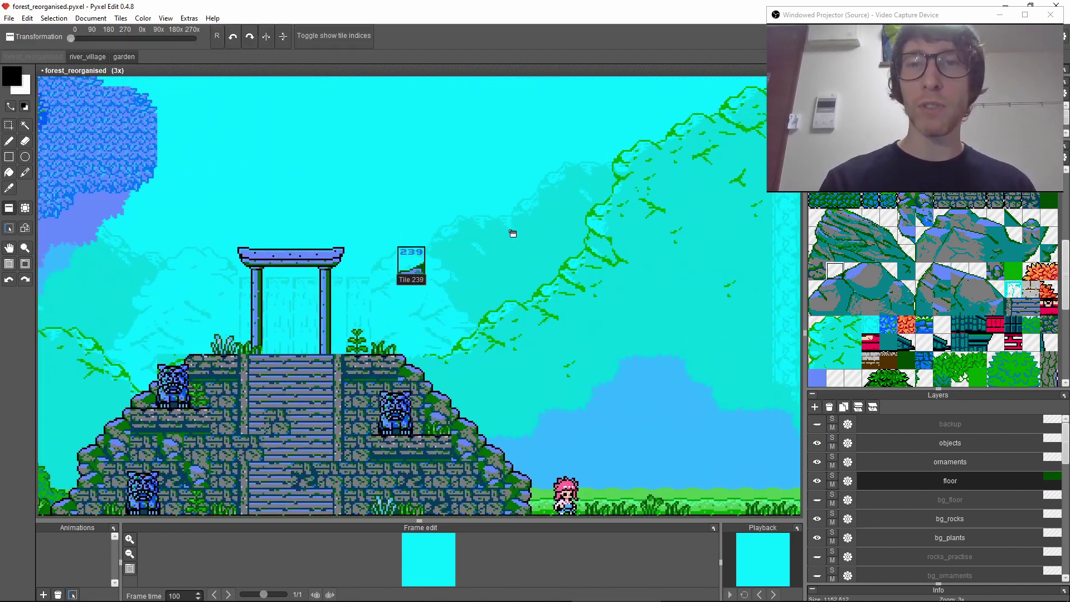
middle_click_drag(696, 231, 521, 247)
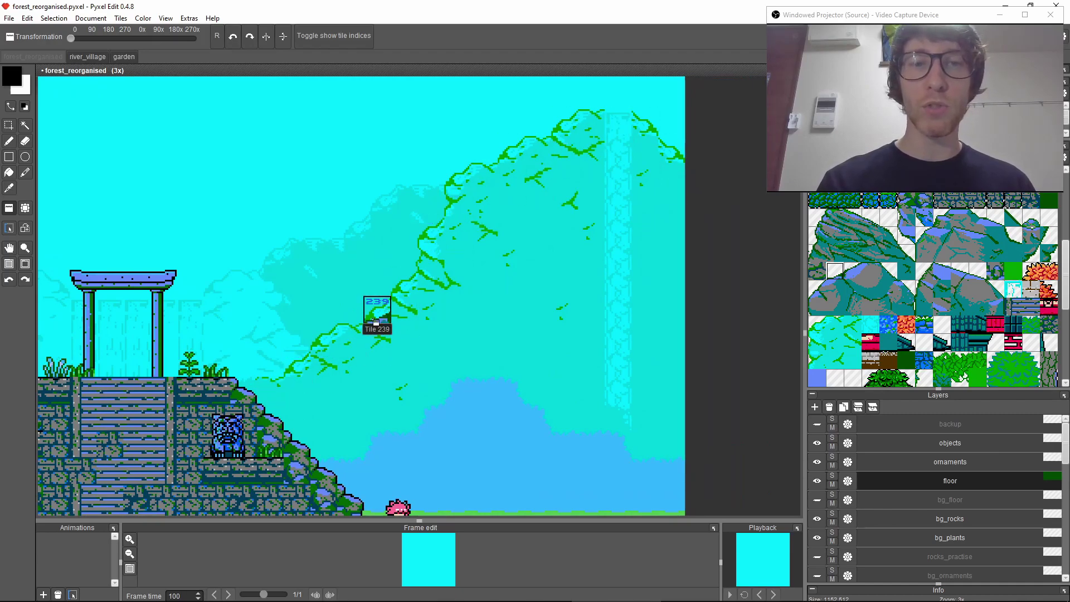
left_click_drag(353, 380, 443, 324)
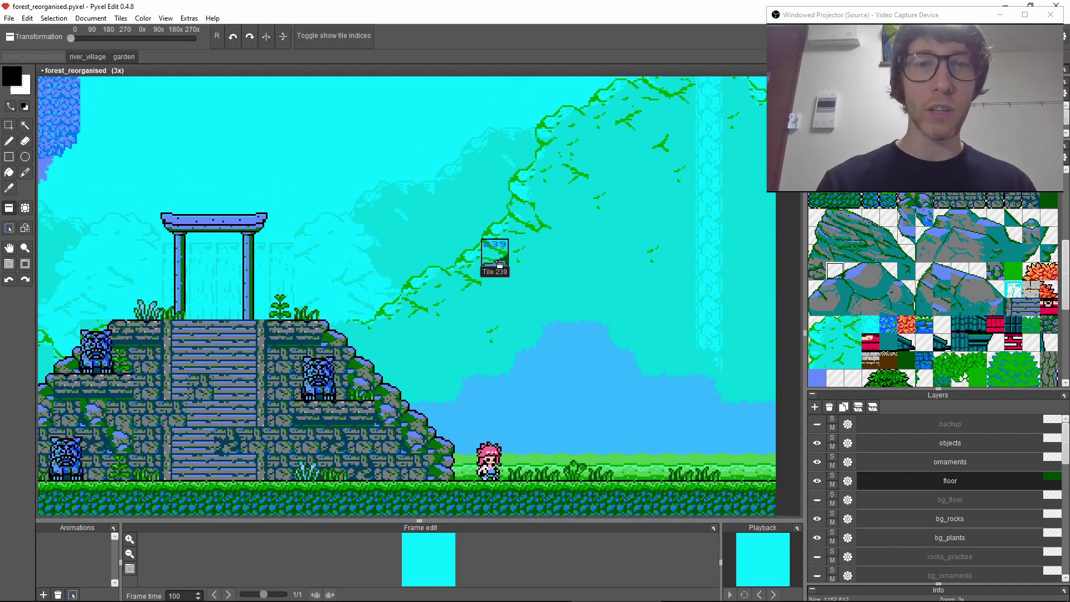
left_click_drag(387, 349, 492, 350)
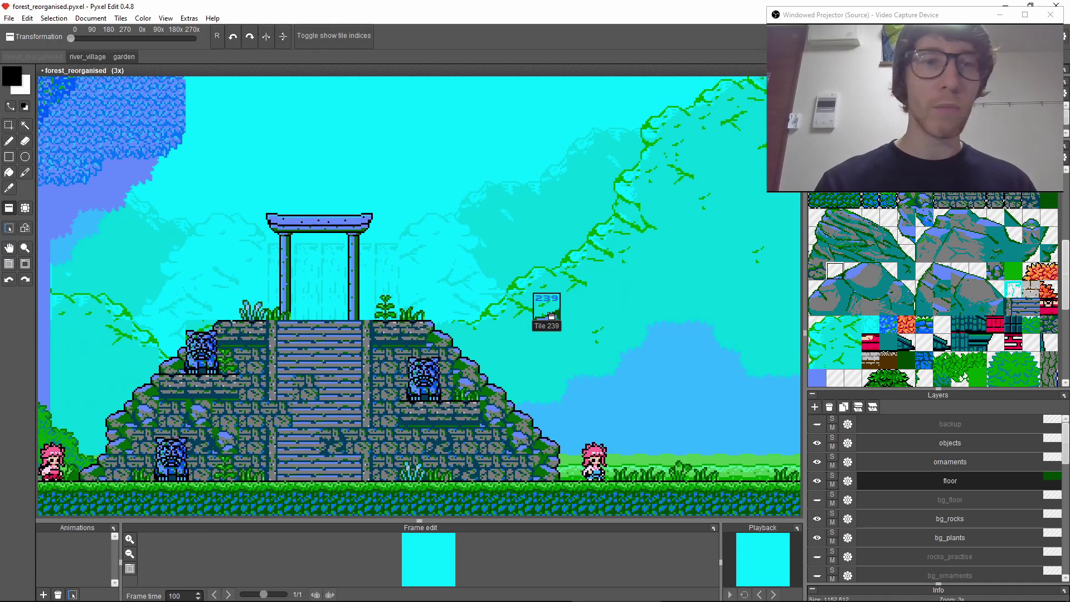
left_click_drag(439, 328, 611, 324)
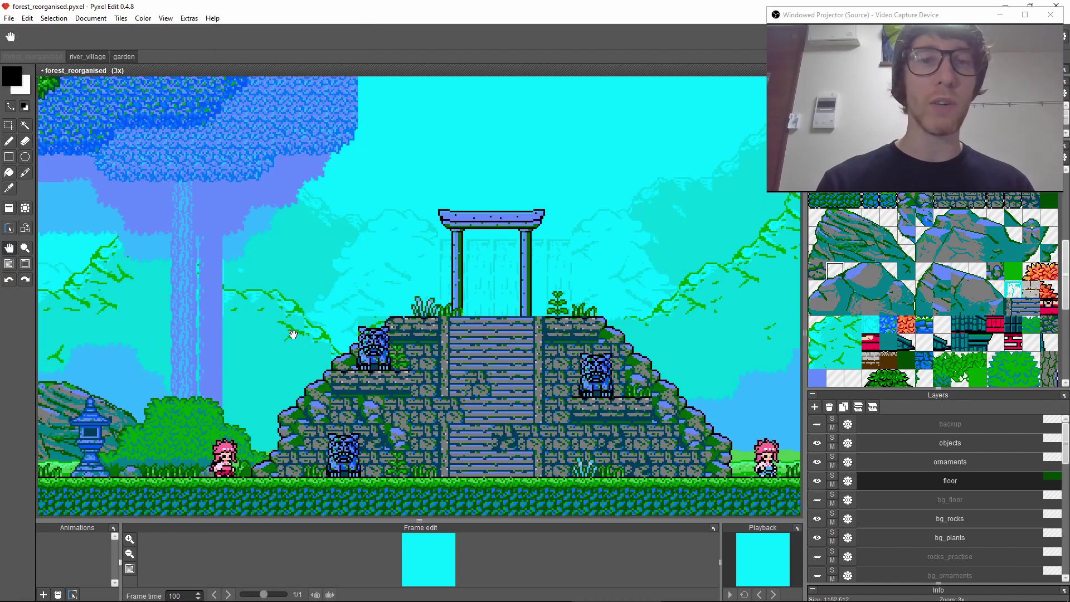
Look back from the stone stairway past the lantern to the stone pillar and hanging ruins
left_click_drag(289, 333, 542, 329)
left_click_drag(366, 353, 562, 263)
left_click_drag(423, 318, 654, 306)
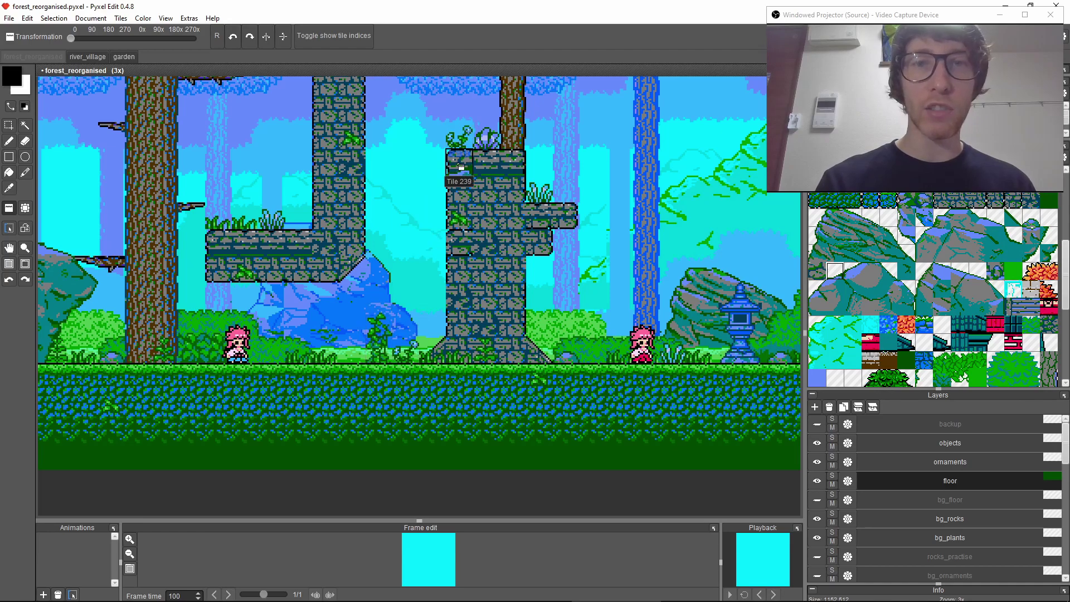
left_click_drag(422, 252, 482, 281)
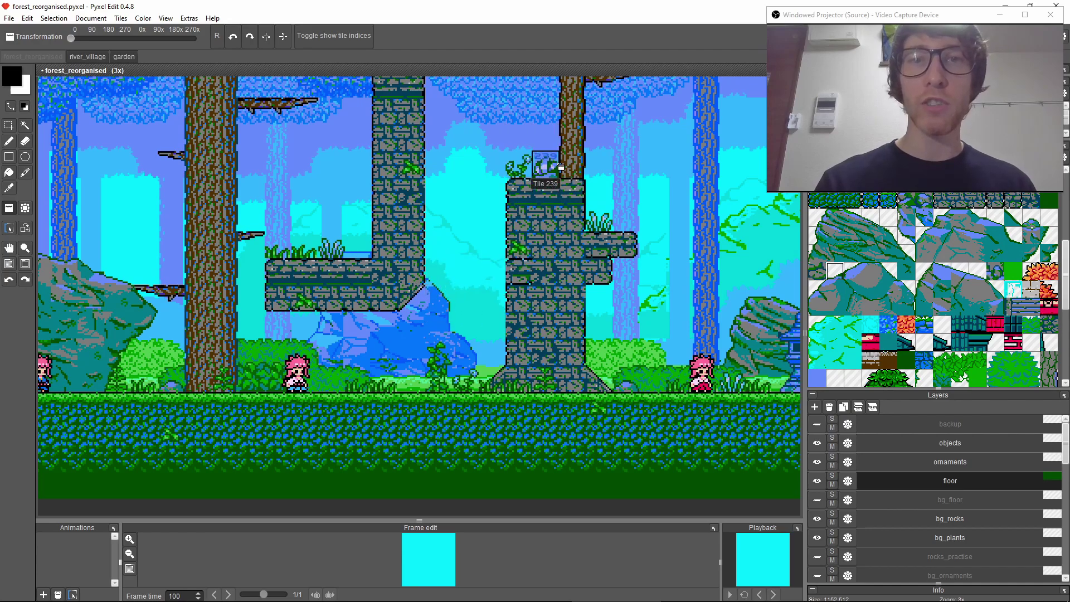
key("space")
left_click_drag(410, 324, 322, 378)
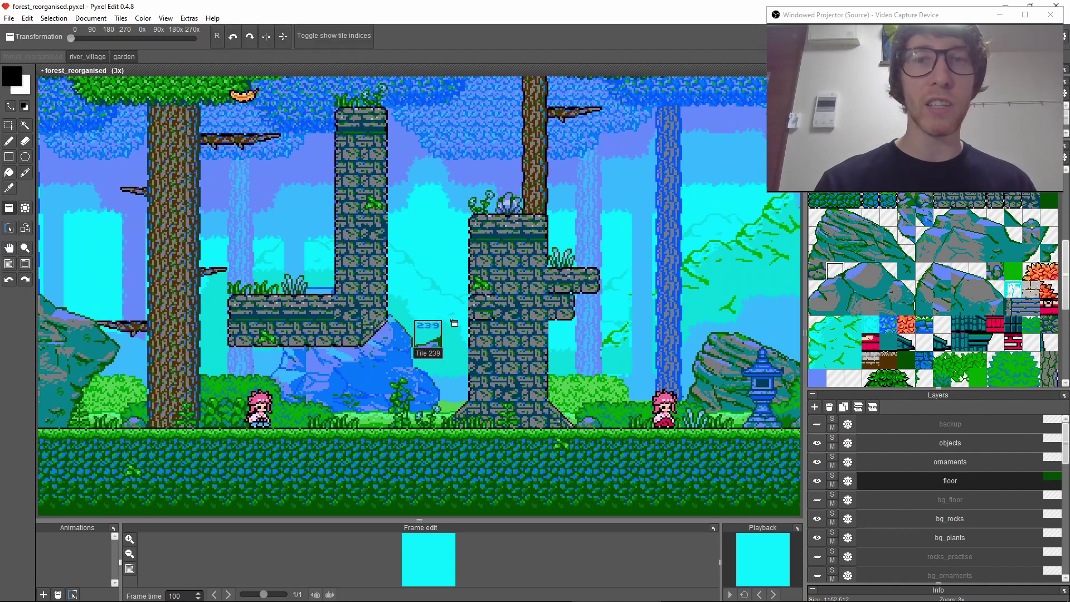
Review the forest ground level from the large boulder across the ruins and pillar to the stone lantern and bushes
key("space")
left_click_drag(408, 312, 676, 246)
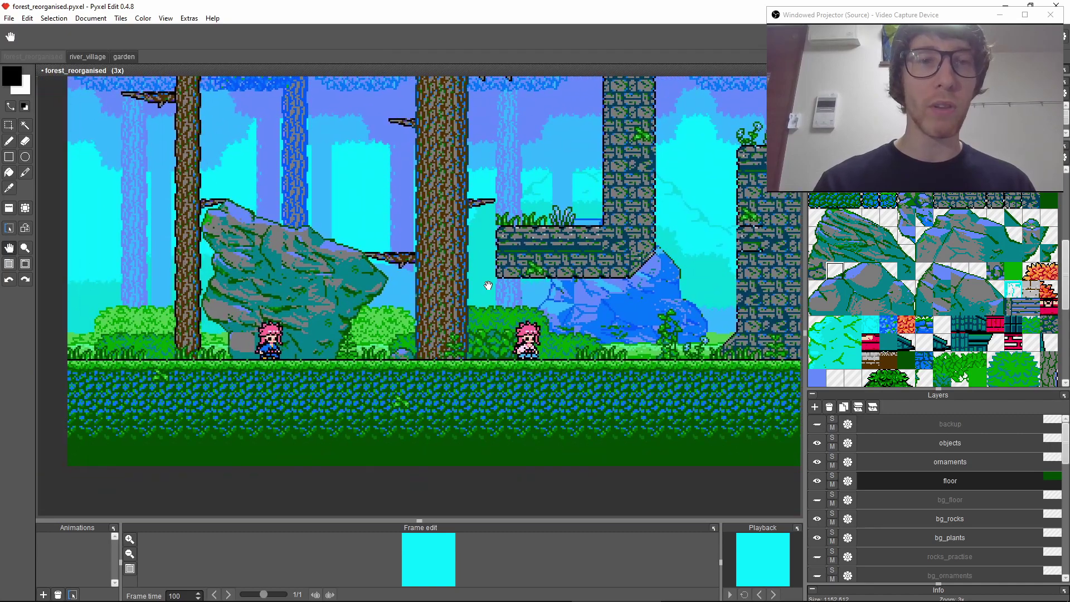
left_click_drag(490, 287, 431, 377)
key("space")
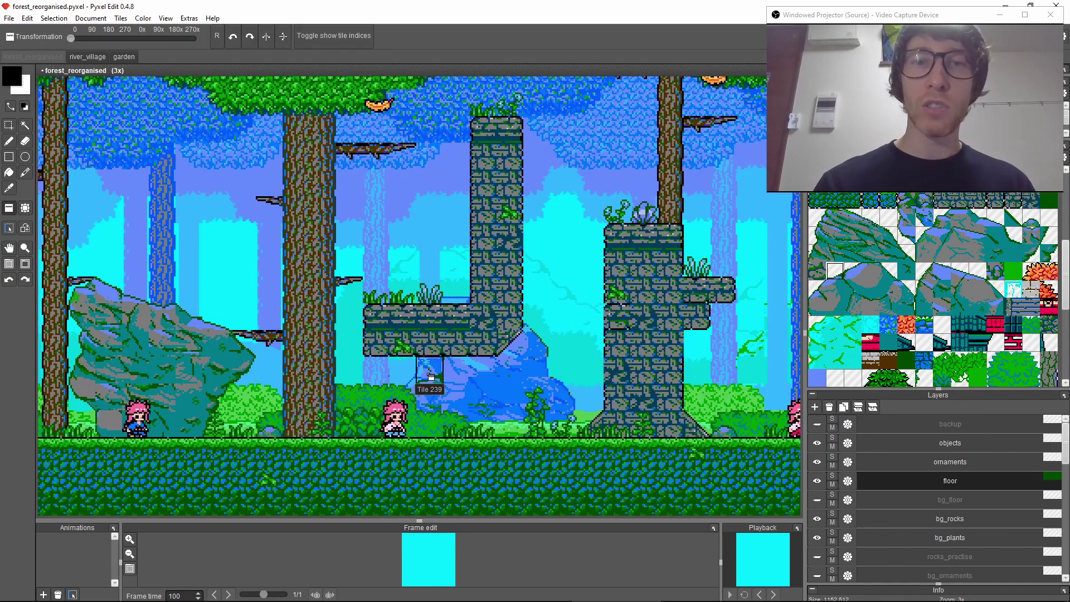
key("space")
left_click_drag(565, 340, 488, 281)
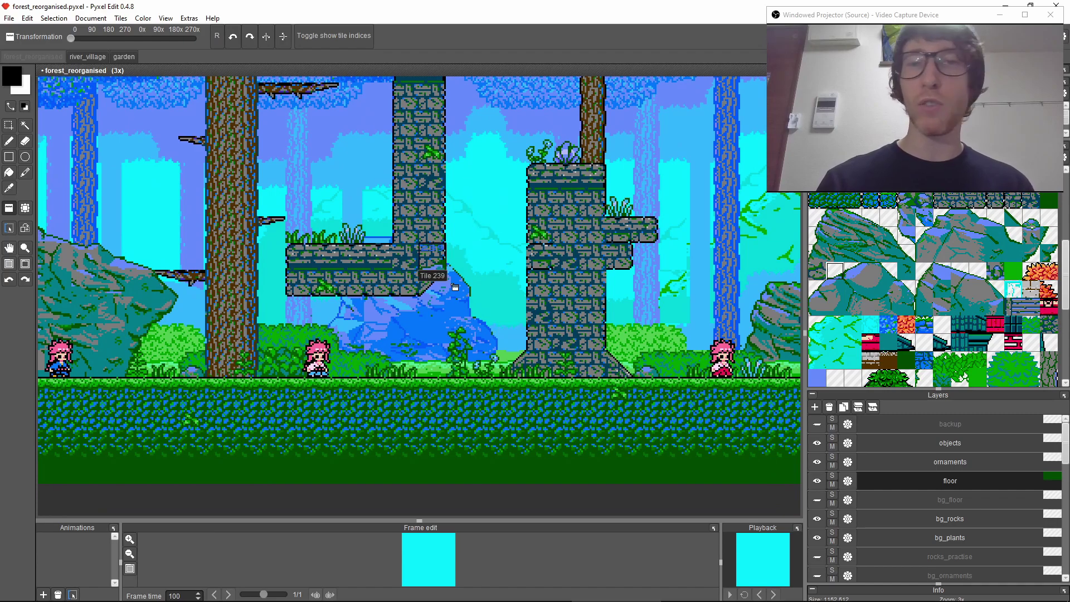
left_click_drag(652, 329, 434, 398)
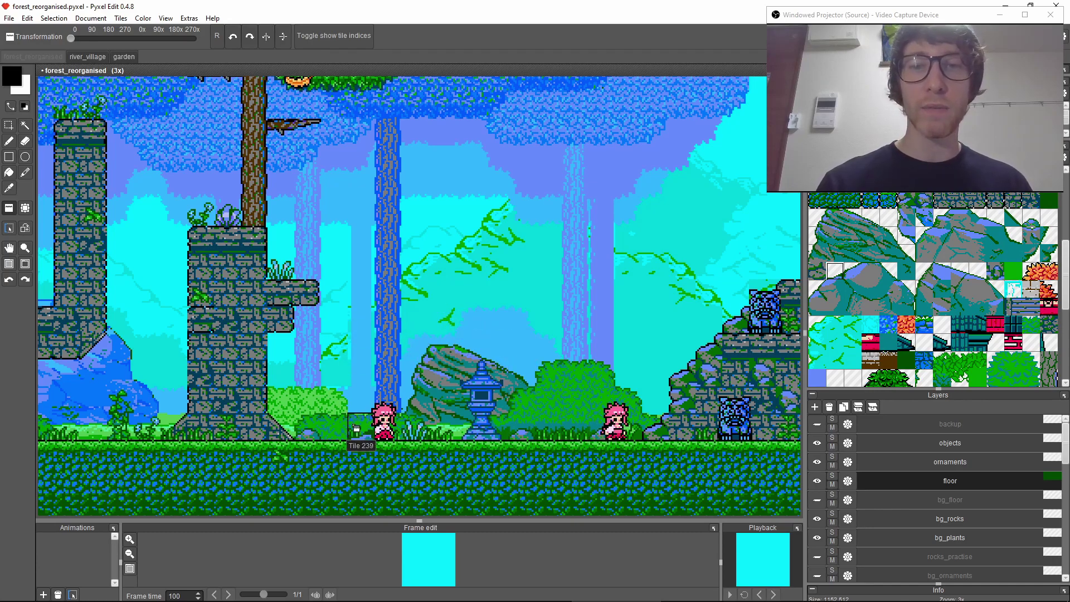
middle_click_drag(288, 382, 539, 359)
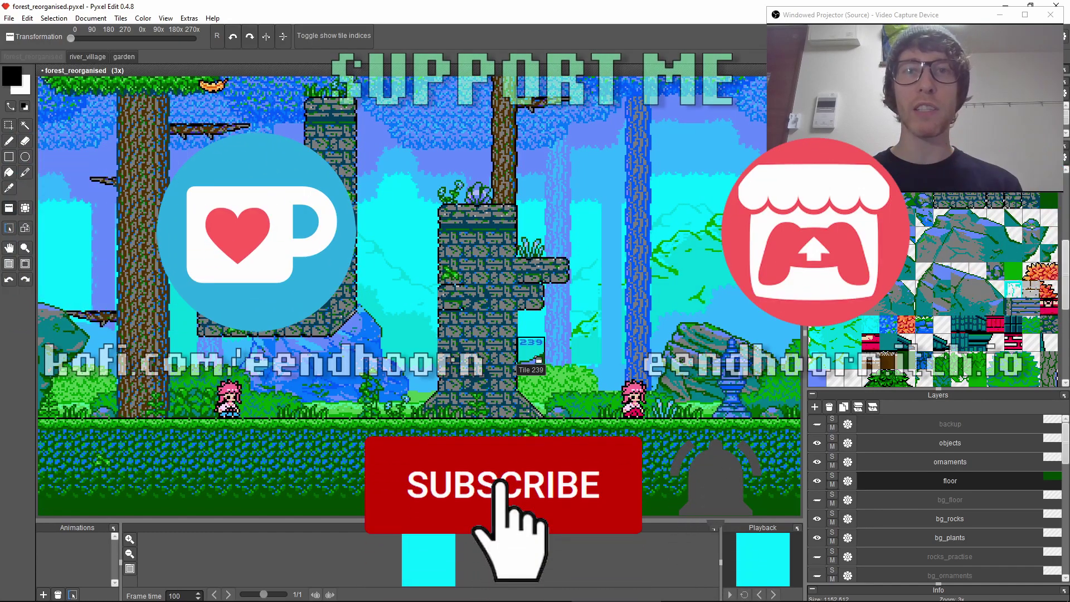